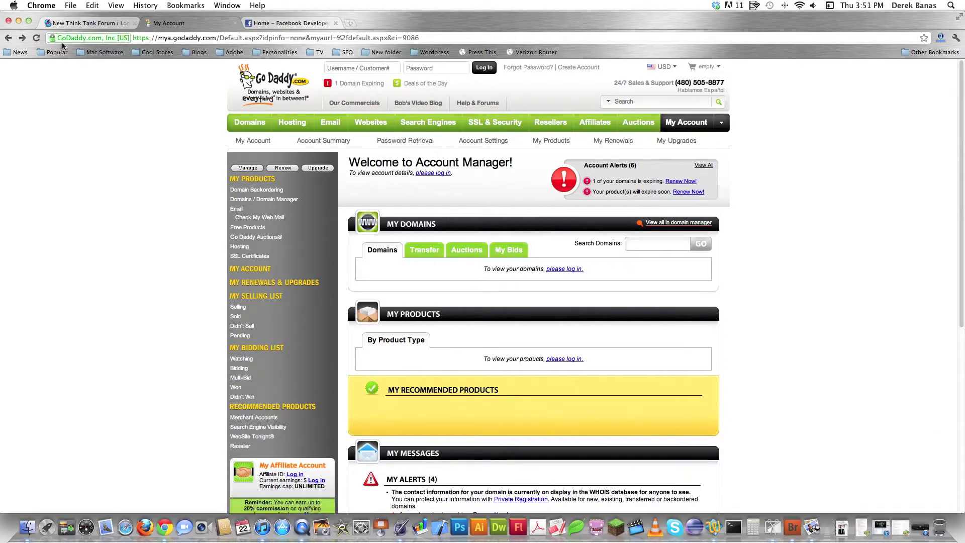
Open the newthinktank.com hosting dashboard from the GoDaddy web hosting product list.
{"action": "left_click", "coordinate": [24, 39]}
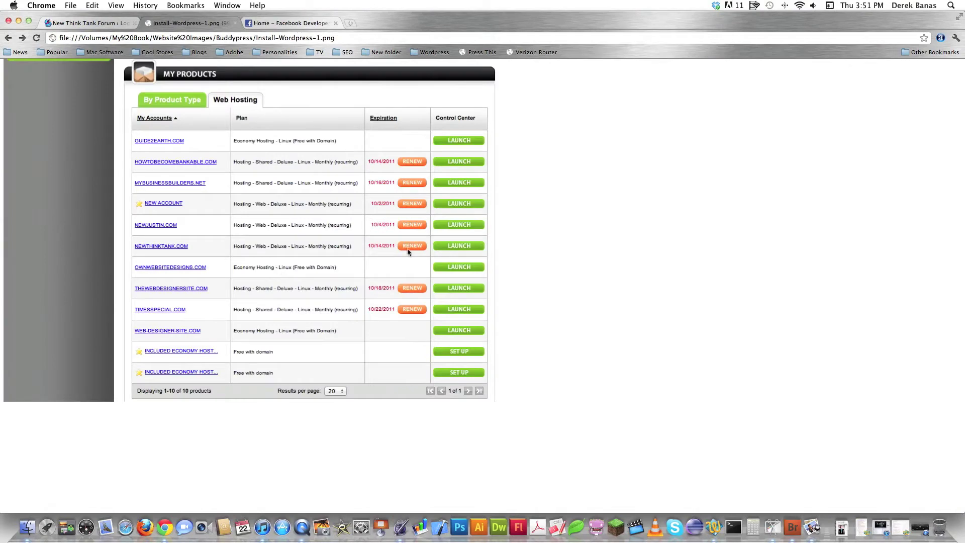
{"action": "left_click", "coordinate": [372, 243]}
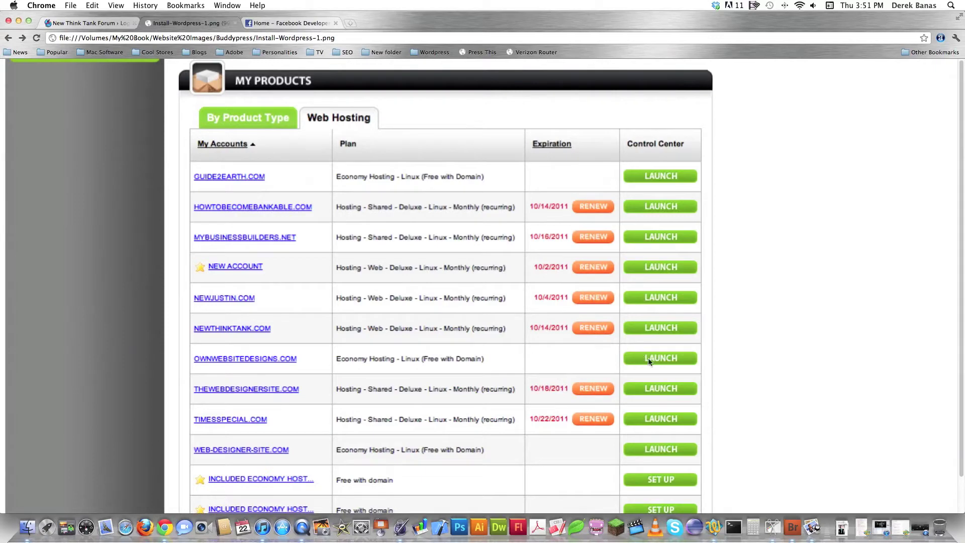
{"action": "left_click", "coordinate": [25, 38]}
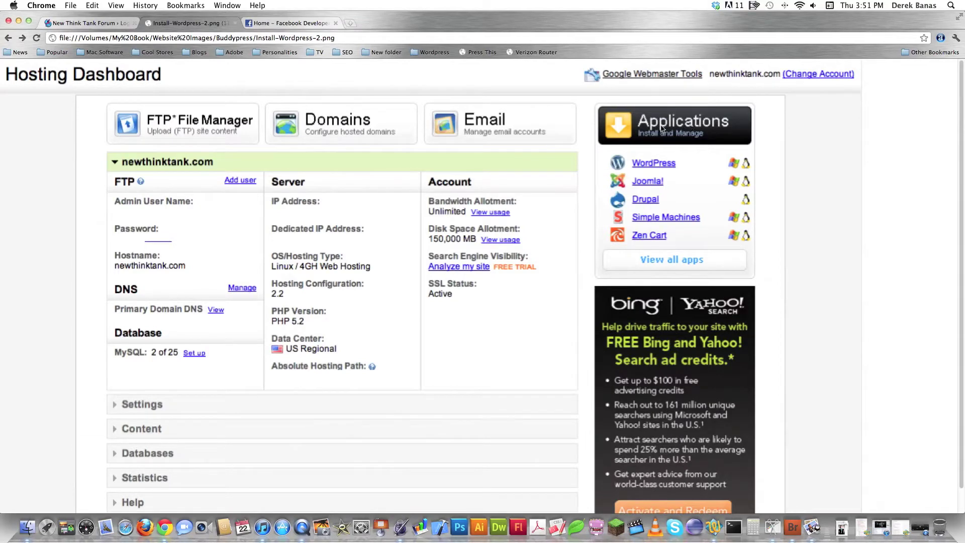
Start the WordPress 3.2.1 install on newthinktank.com and continue to the install directory step.
{"action": "key", "text": "super+bracketright"}
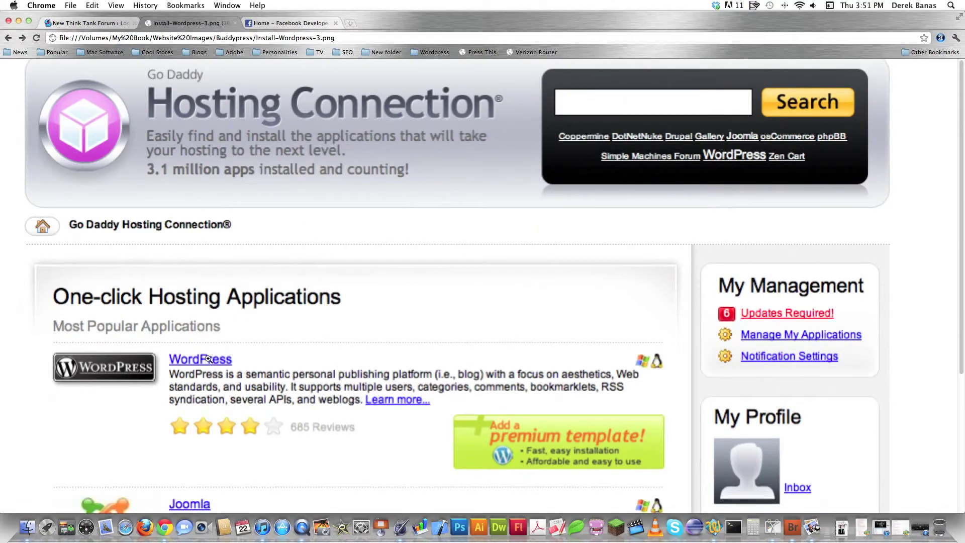
{"action": "key", "text": "super+bracketright"}
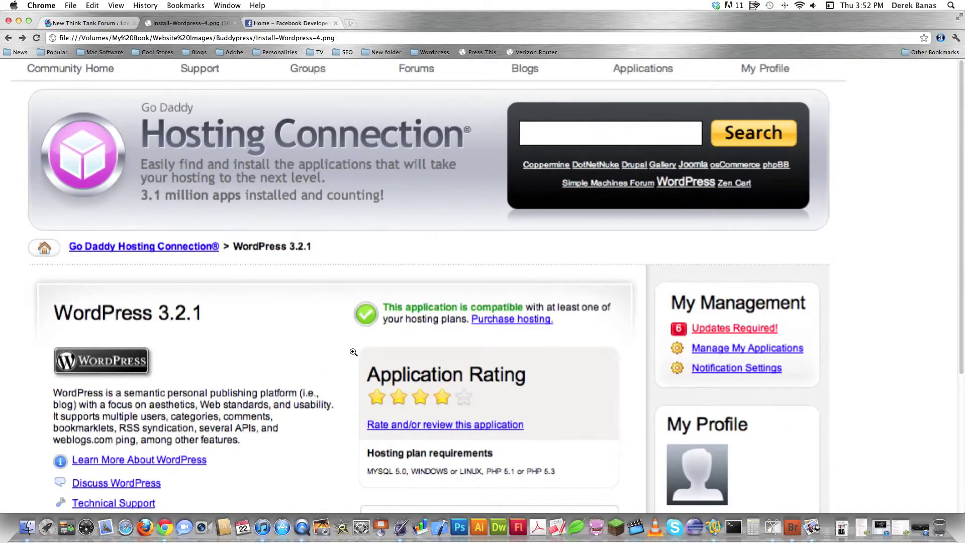
{"action": "key", "text": "super+minus"}
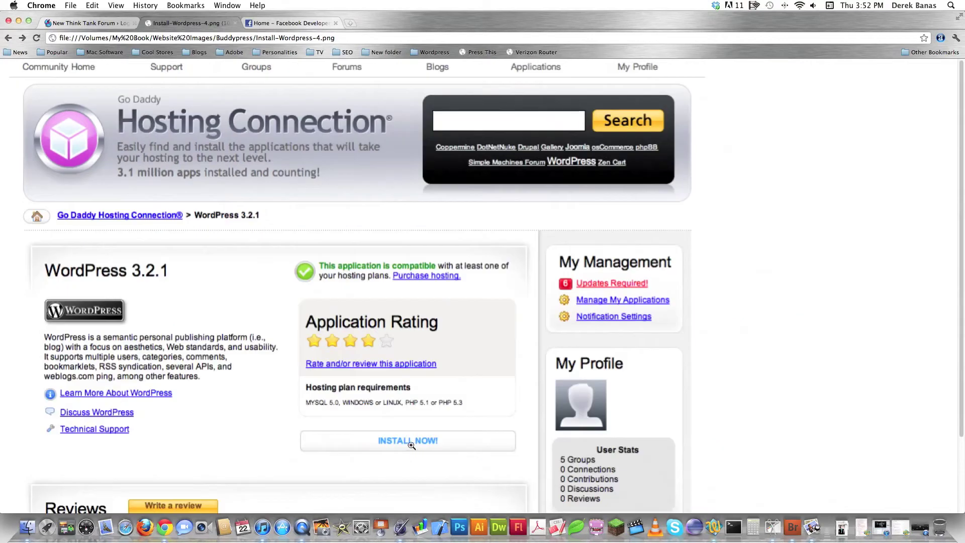
{"action": "key", "text": "super+bracketright"}
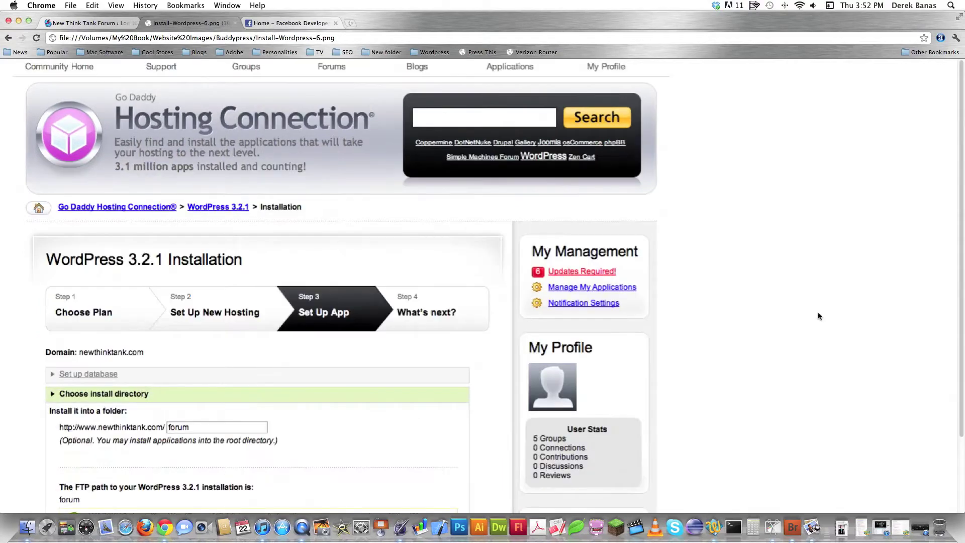
{"action": "left_click", "coordinate": [796, 316]}
Enter the install folder, admin credentials and the 'New Think Tank Forum' blog title, then finish.
{"action": "scroll", "coordinate": [796, 316], "scroll_direction": "down", "scroll_amount": 3}
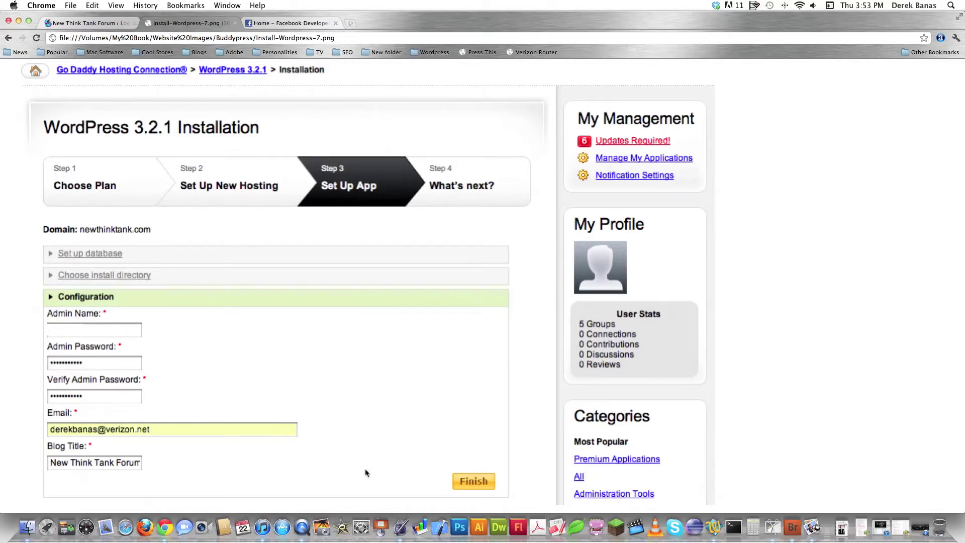
{"action": "left_click", "coordinate": [490, 485]}
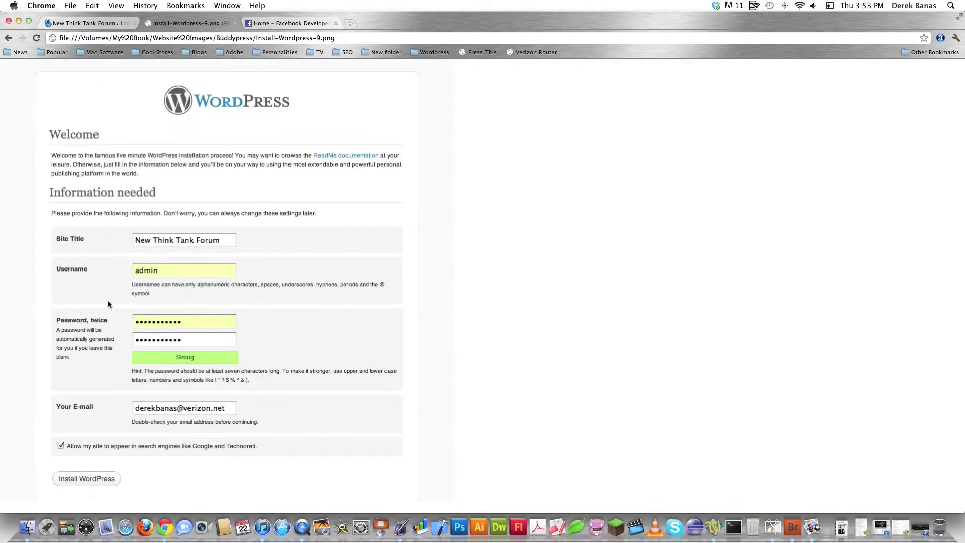
Review the enlarged Install WordPress form, then switch to the New Think Tank Forum wp-login page.
{"action": "left_click", "coordinate": [283, 265]}
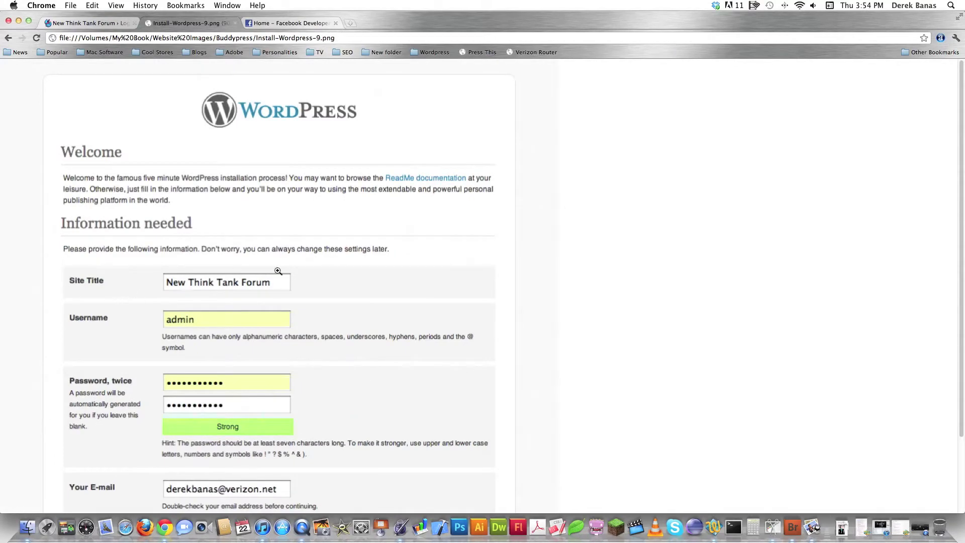
{"action": "scroll", "coordinate": [126, 329], "scroll_direction": "down", "scroll_amount": 4}
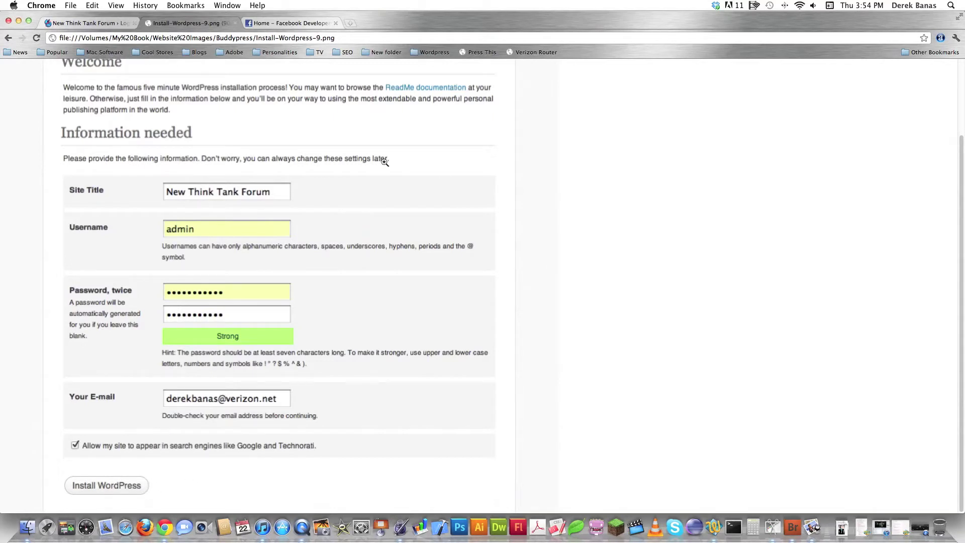
{"action": "key", "text": "super+1"}
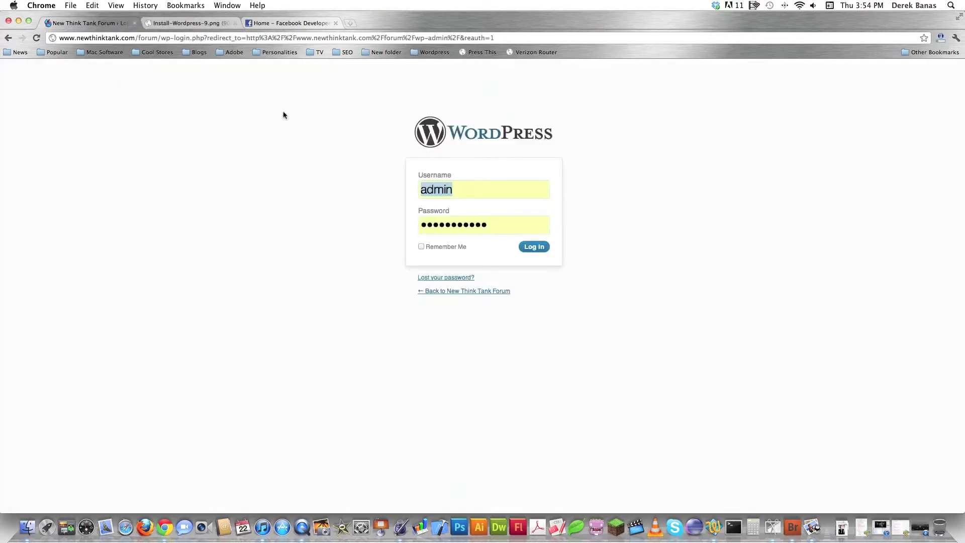
Log in to the New Think Tank Forum dashboard, enlarge the view, and go to Plugins > Add New.
{"action": "left_click", "coordinate": [539, 252]}
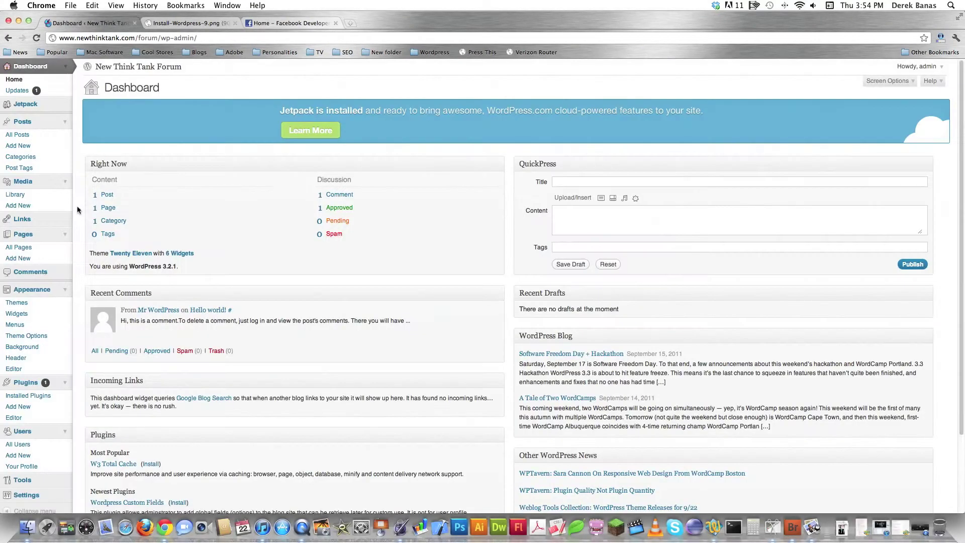
{"action": "key", "text": "super+plus"}
{"action": "key", "text": "super+plus"}
{"action": "key", "text": "super+plus"}
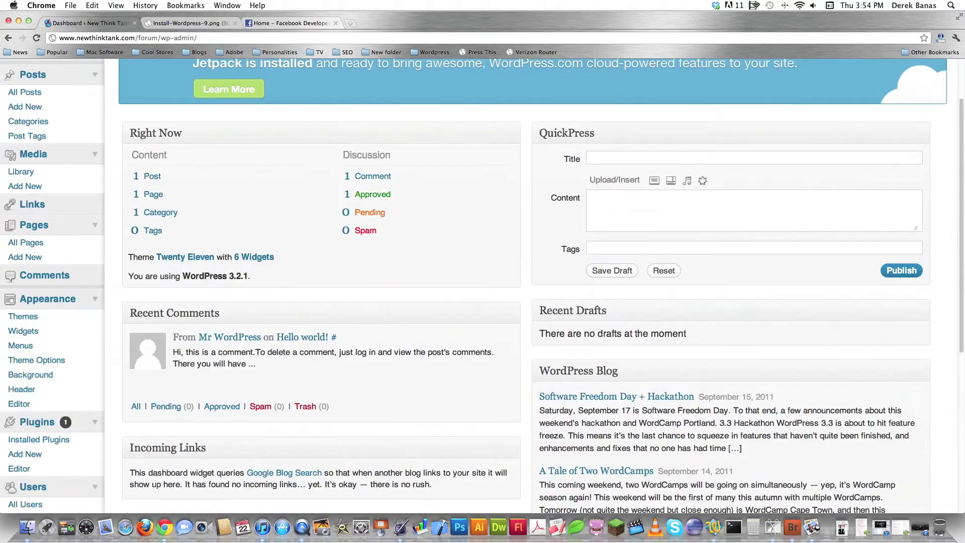
{"action": "scroll", "coordinate": [112, 312], "scroll_direction": "down", "scroll_amount": 5}
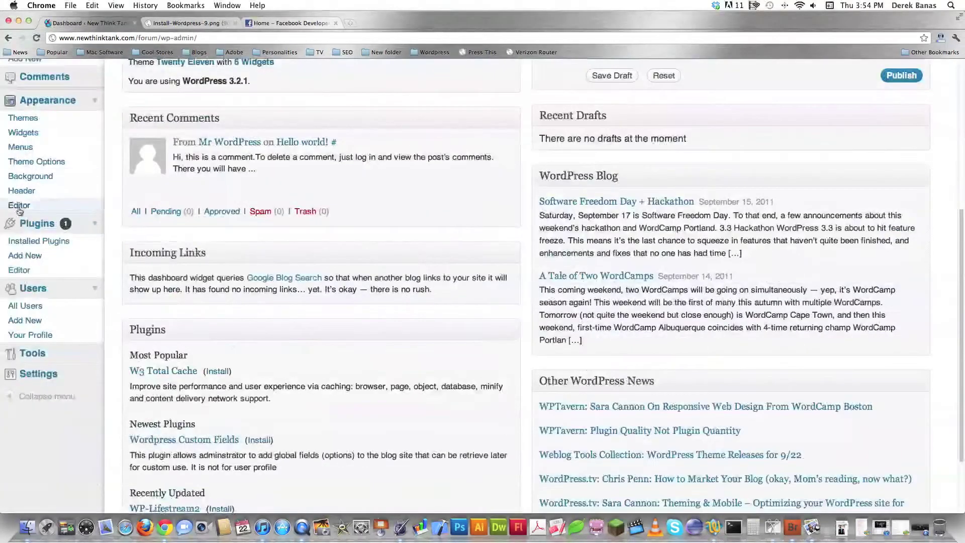
{"action": "left_click", "coordinate": [23, 256]}
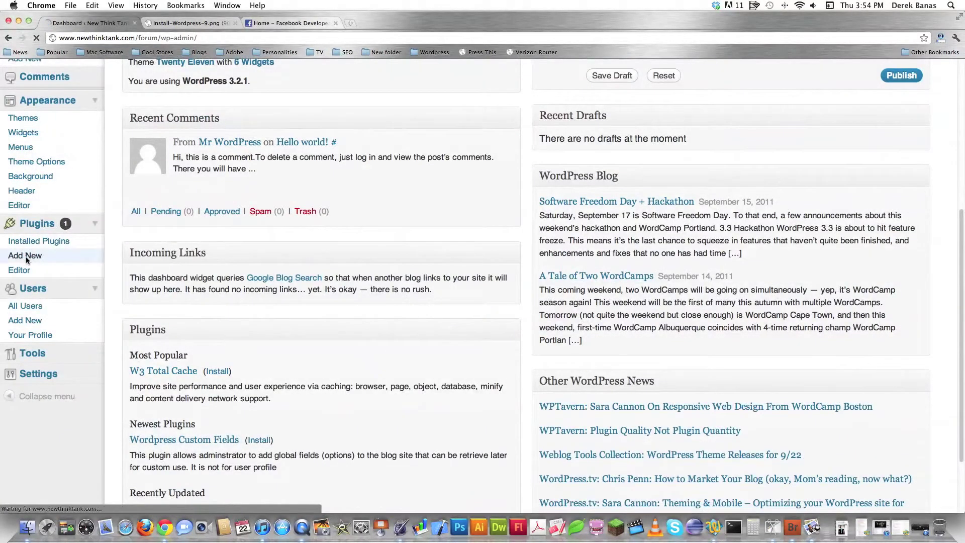
Search for 'buddypress', then install and activate the BuddyPress 1.5 plugin.
{"action": "left_click", "coordinate": [204, 296]}
{"action": "type", "text": "buddypress"}
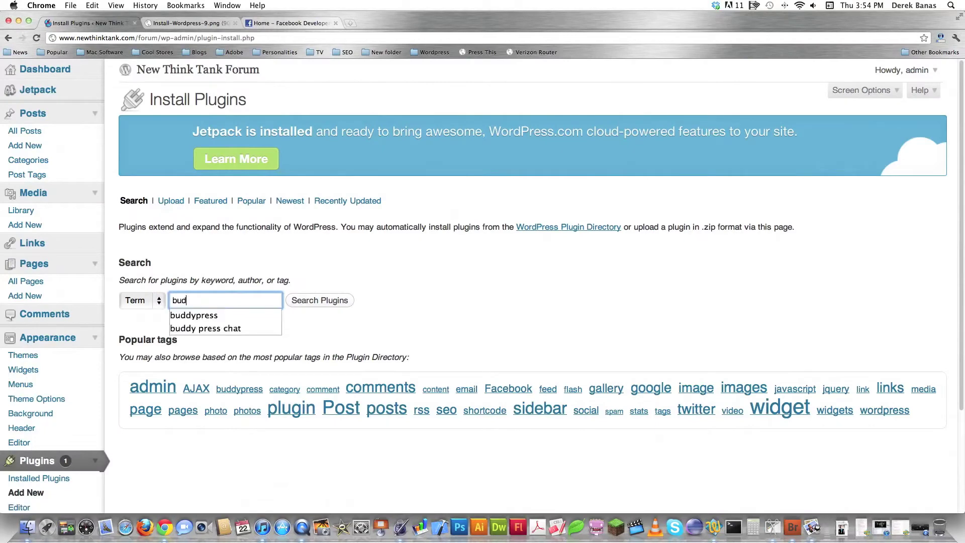
{"action": "key", "text": "Return"}
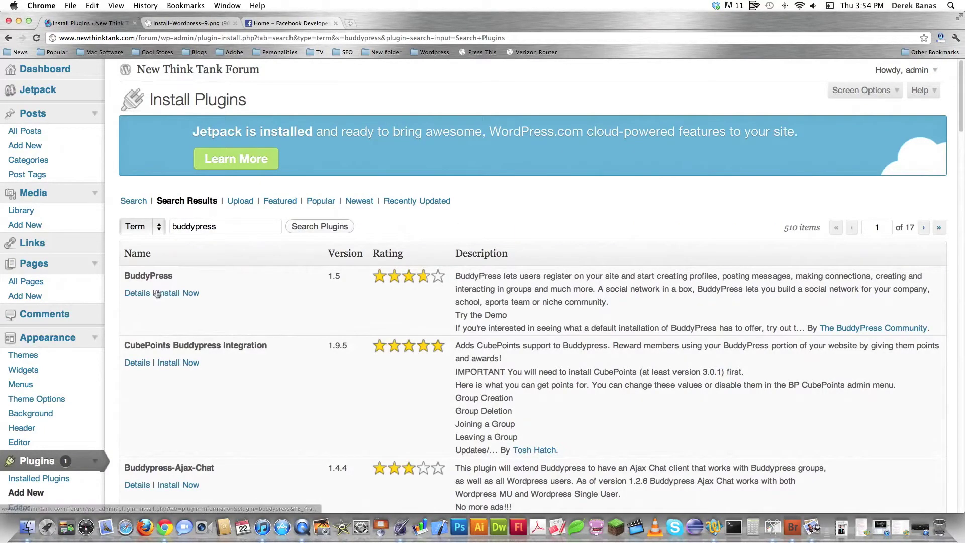
{"action": "left_click", "coordinate": [182, 294]}
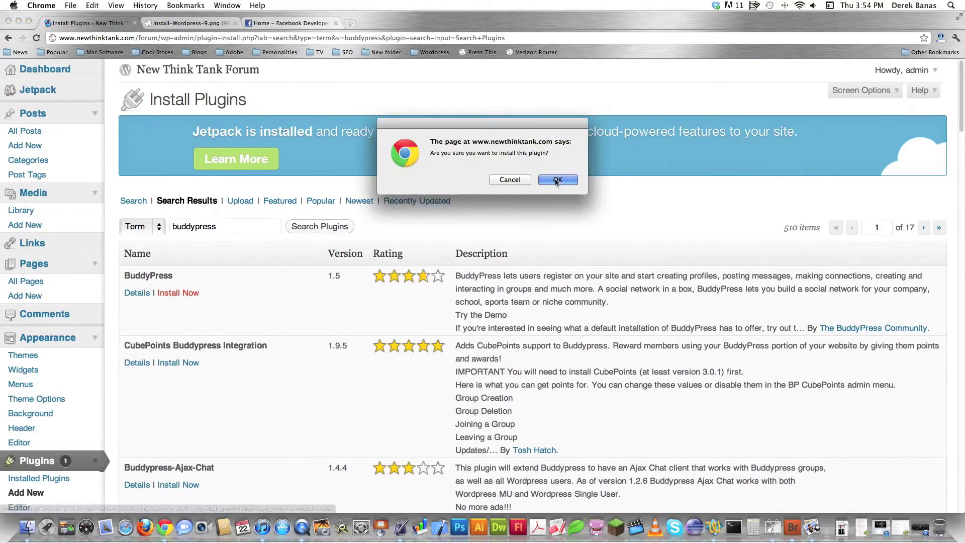
{"action": "left_click", "coordinate": [557, 180]}
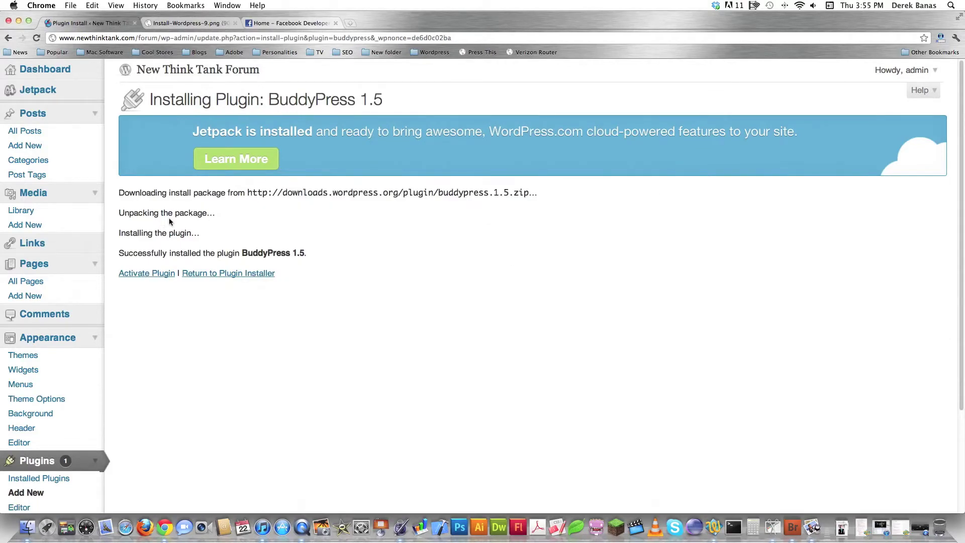
{"action": "left_click", "coordinate": [137, 274]}
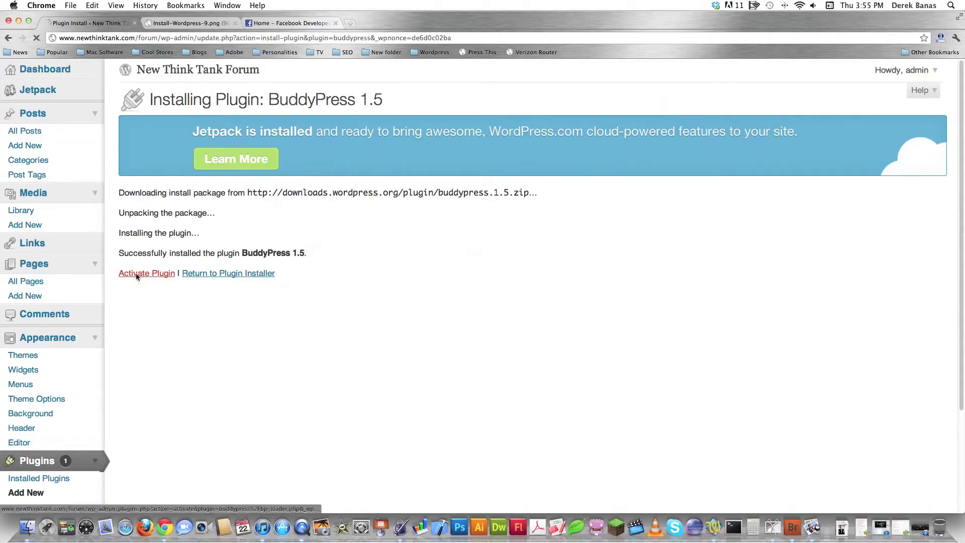
Open the BuddyPress setup wizard from the admin sidebar.
{"action": "scroll", "coordinate": [184, 352], "scroll_direction": "down", "scroll_amount": 3}
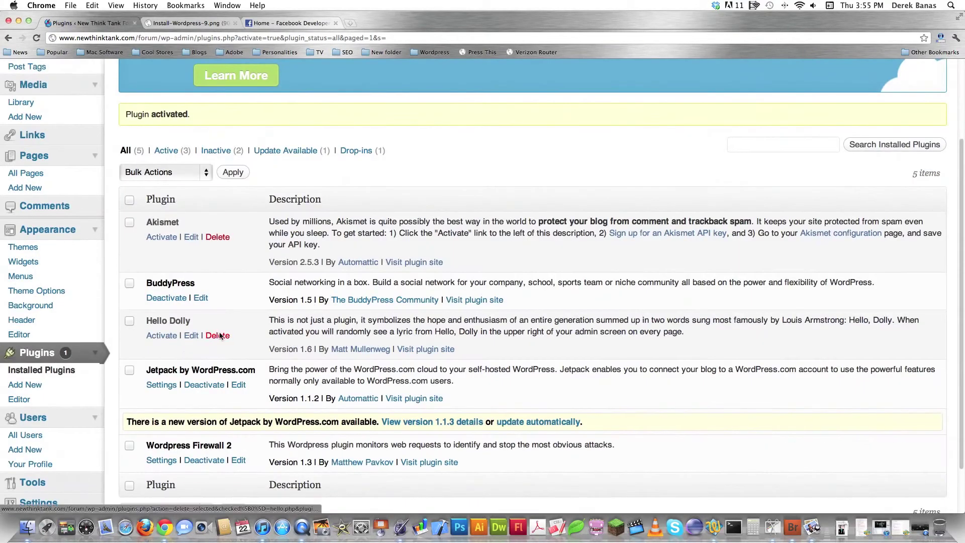
{"action": "scroll", "coordinate": [227, 321], "scroll_direction": "down", "scroll_amount": 2}
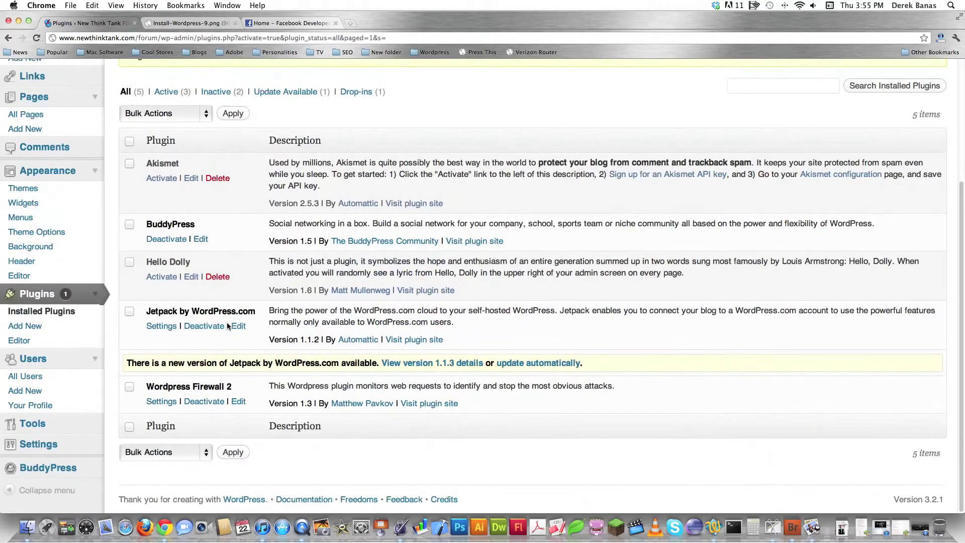
{"action": "left_click", "coordinate": [44, 469]}
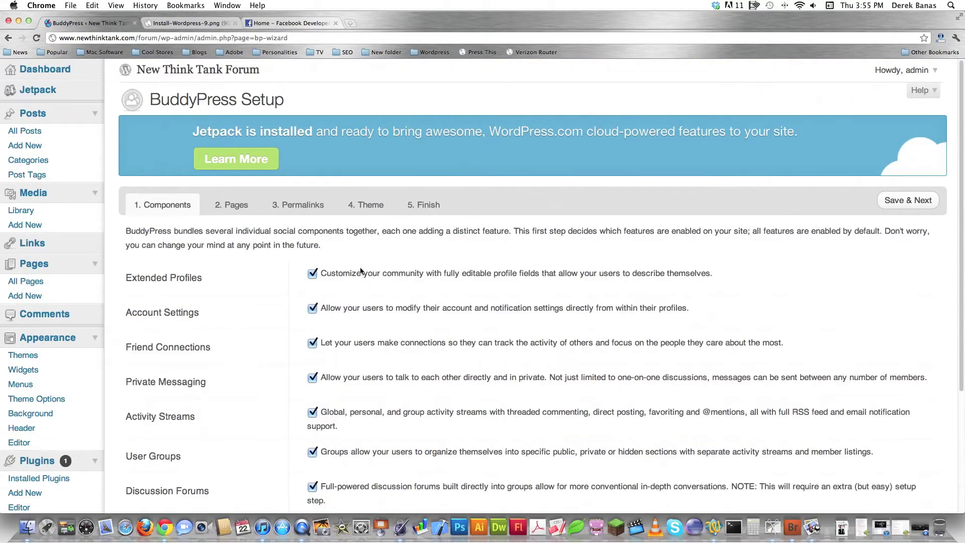
Keep all BuddyPress components and the automatically created pages in the setup wizard.
{"action": "scroll", "coordinate": [544, 303], "scroll_direction": "down", "scroll_amount": 5}
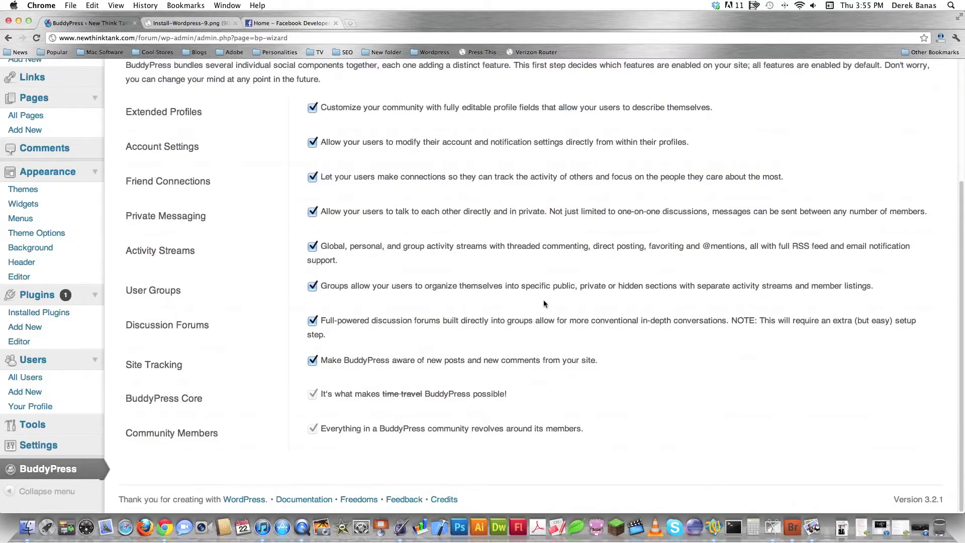
{"action": "scroll", "coordinate": [544, 304], "scroll_direction": "up", "scroll_amount": 4}
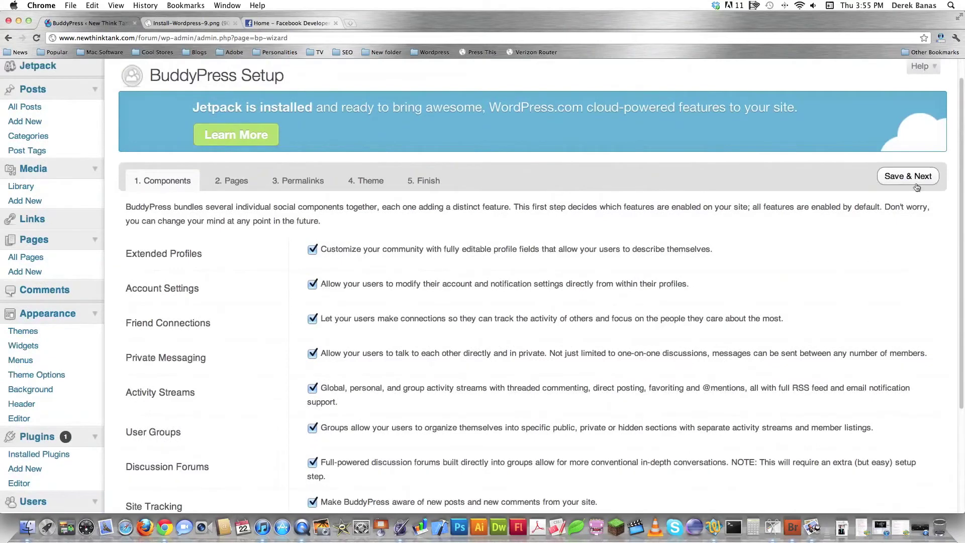
{"action": "left_click", "coordinate": [908, 176]}
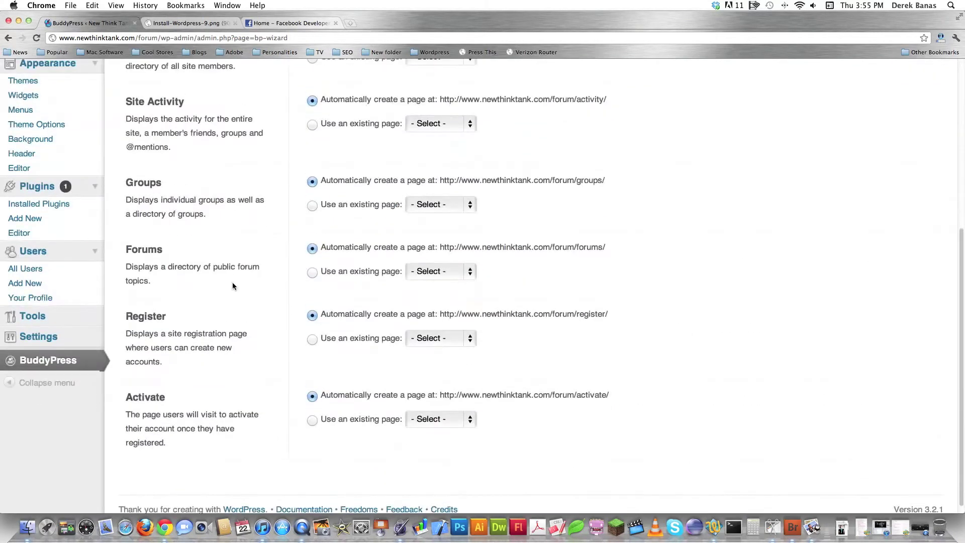
{"action": "scroll", "coordinate": [232, 282], "scroll_direction": "up", "scroll_amount": 8}
{"action": "left_click", "coordinate": [908, 200]}
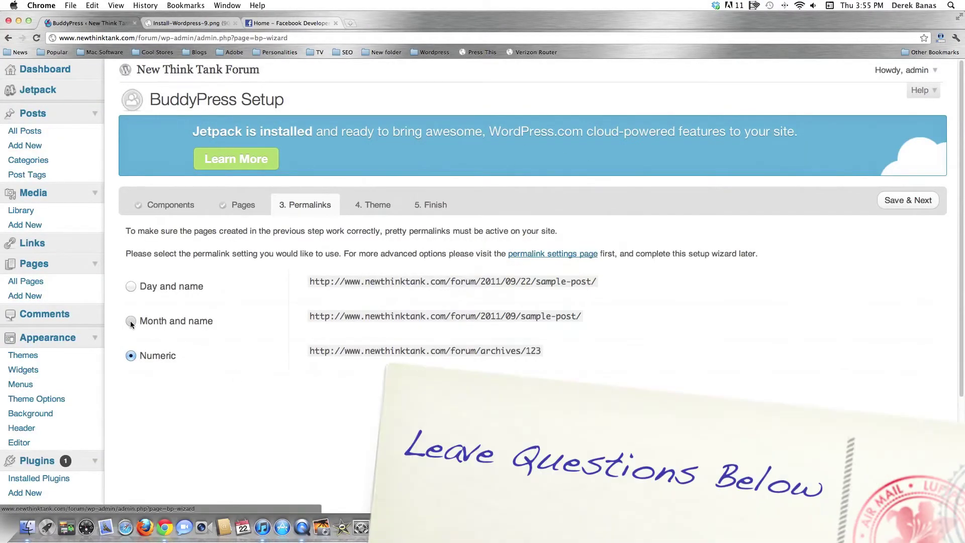
Choose Month and name permalinks and the BuddyPress Default theme, then finish and activate.
{"action": "left_click", "coordinate": [131, 320]}
{"action": "left_click", "coordinate": [888, 201]}
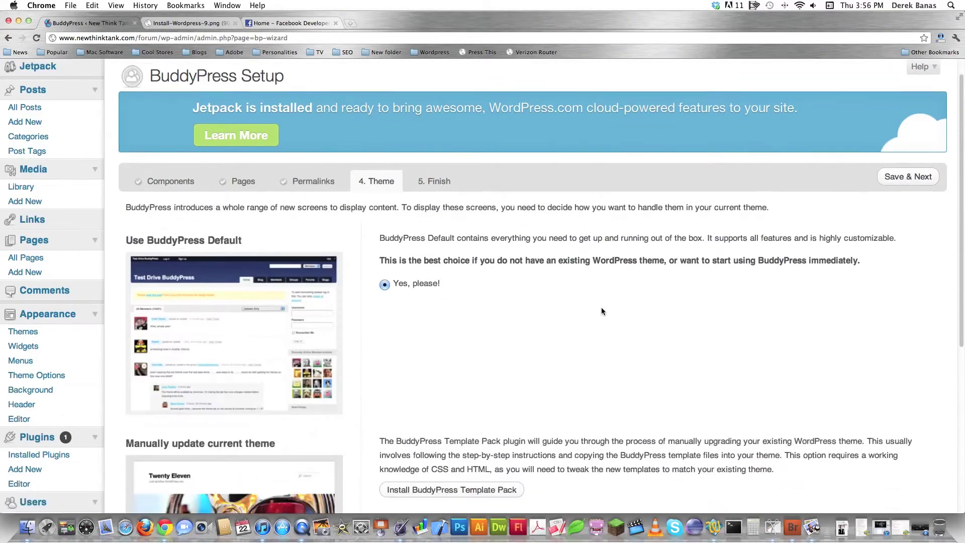
{"action": "scroll", "coordinate": [601, 307], "scroll_direction": "down", "scroll_amount": 3}
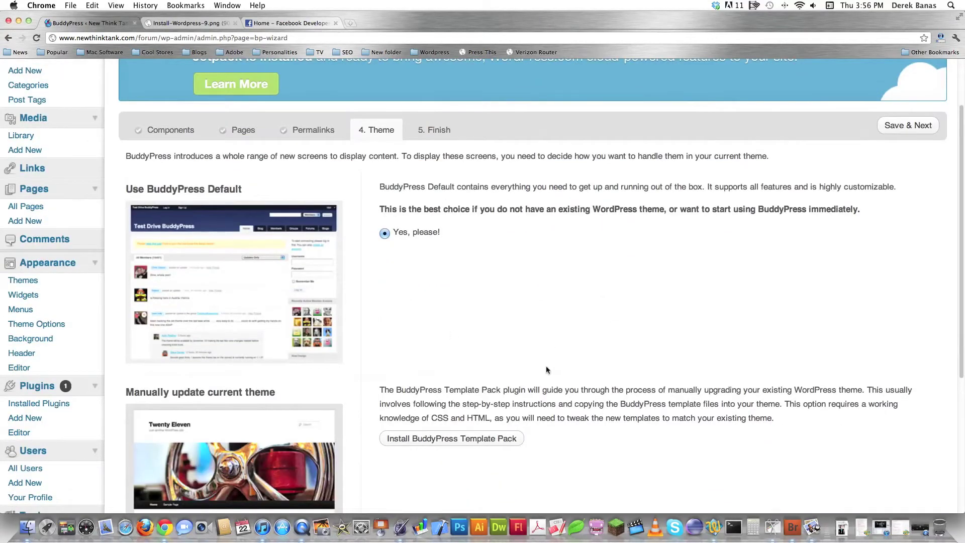
{"action": "scroll", "coordinate": [553, 367], "scroll_direction": "down", "scroll_amount": 5}
{"action": "scroll", "coordinate": [562, 371], "scroll_direction": "down", "scroll_amount": 2}
{"action": "scroll", "coordinate": [562, 371], "scroll_direction": "up", "scroll_amount": 10}
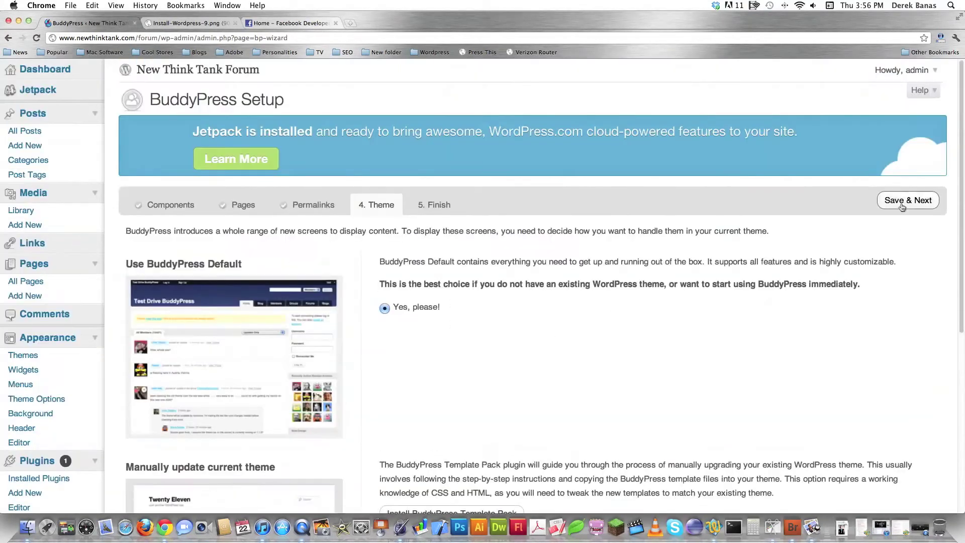
{"action": "left_click", "coordinate": [903, 201]}
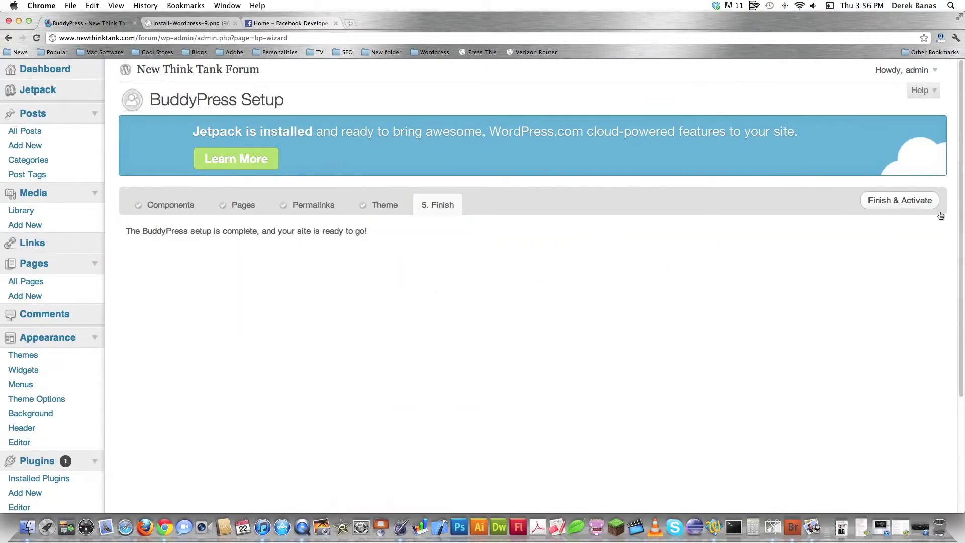
{"action": "left_click", "coordinate": [888, 200]}
Install the bbPress 2.0 plugin through Install Site Wide Forums.
{"action": "scroll", "coordinate": [523, 335], "scroll_direction": "down", "scroll_amount": 5}
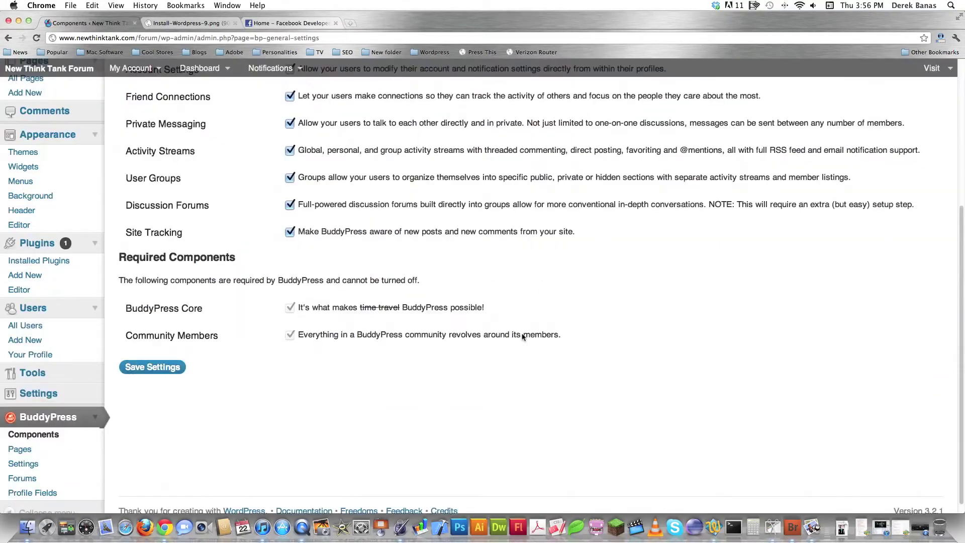
{"action": "scroll", "coordinate": [522, 336], "scroll_direction": "down", "scroll_amount": 1}
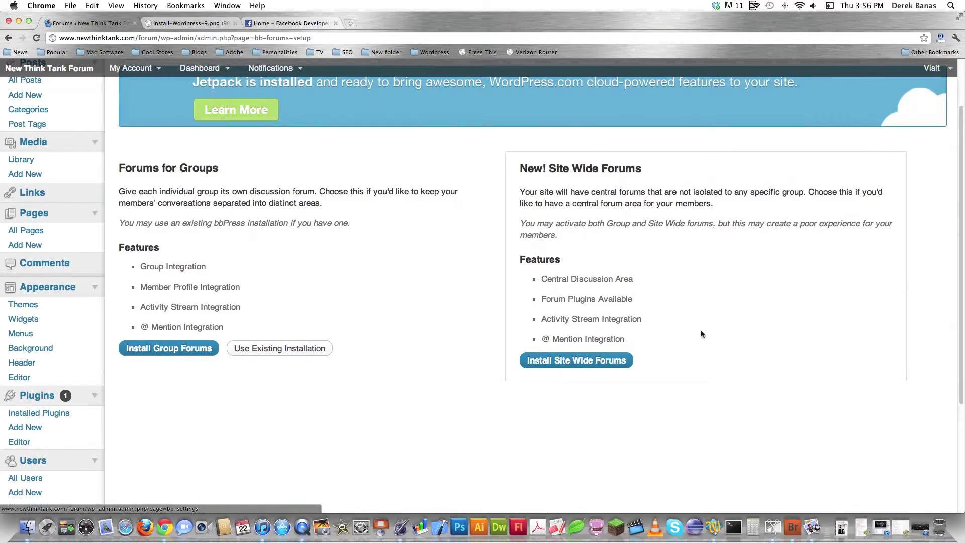
{"action": "left_click", "coordinate": [559, 362]}
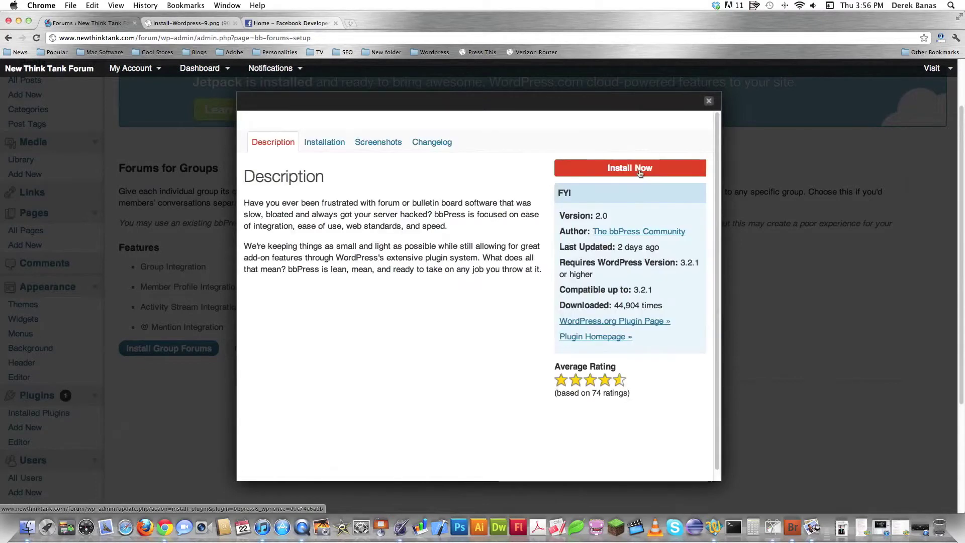
{"action": "left_click", "coordinate": [640, 171]}
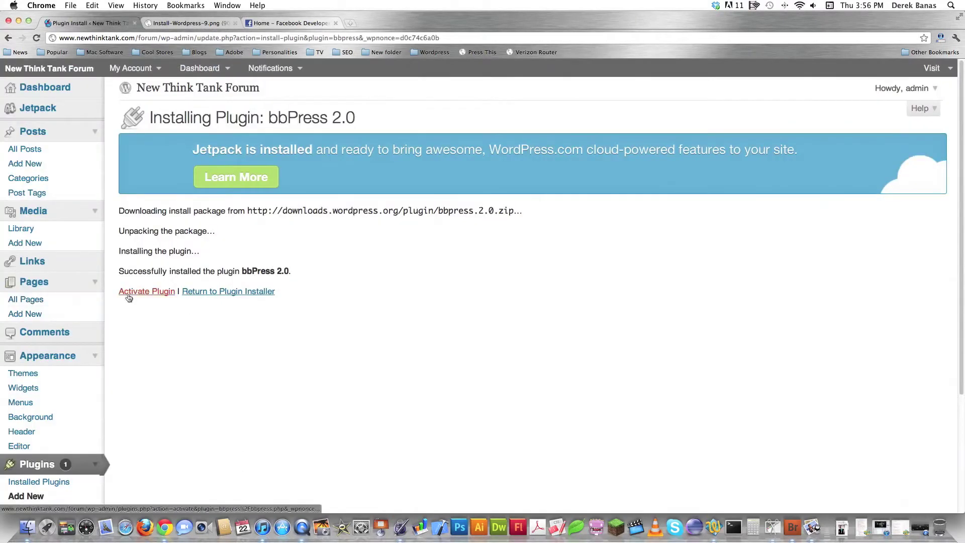
{"action": "scroll", "coordinate": [483, 301], "scroll_direction": "down", "scroll_amount": 5}
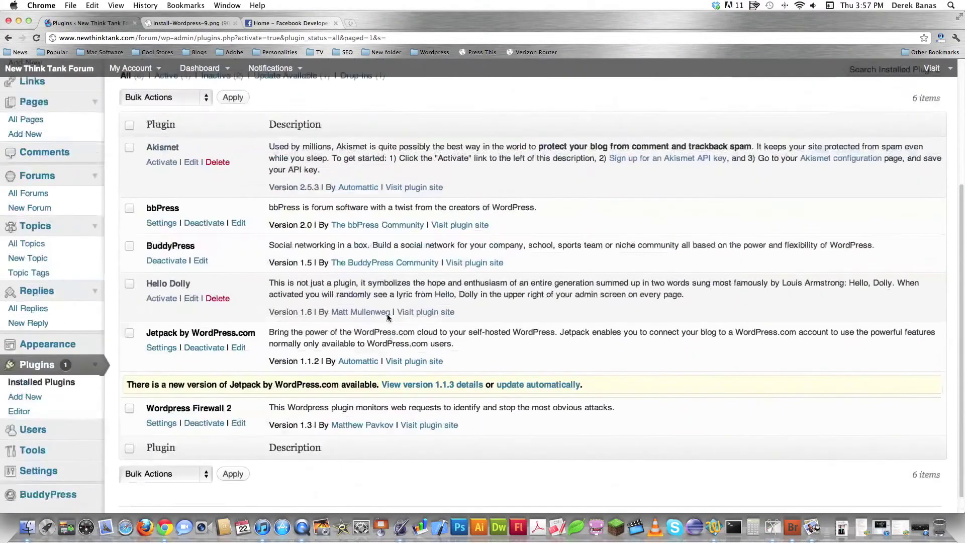
{"action": "scroll", "coordinate": [482, 301], "scroll_direction": "up", "scroll_amount": 5}
Browse the forum's front page, Activity and Groups pages, then return to the admin plugin list.
{"action": "left_click", "coordinate": [167, 88]}
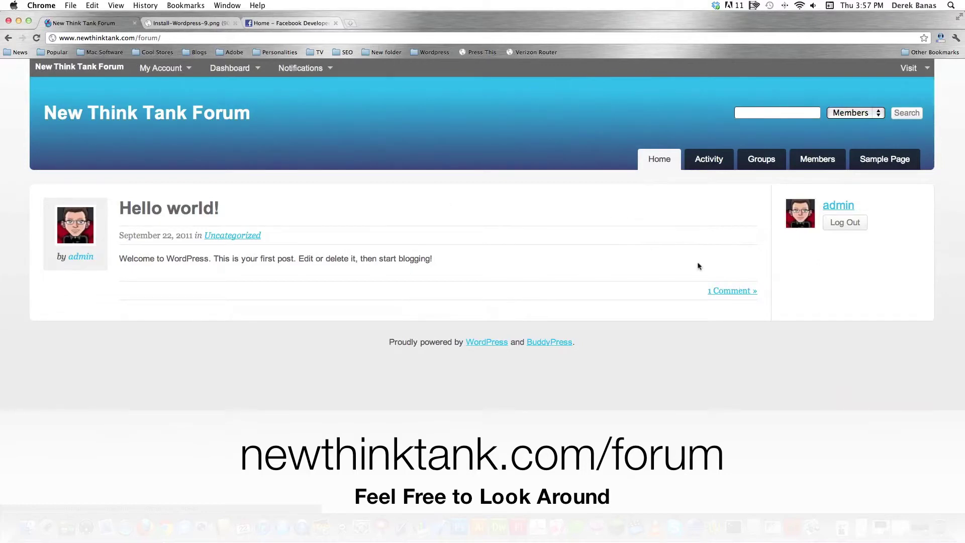
{"action": "left_click", "coordinate": [720, 164]}
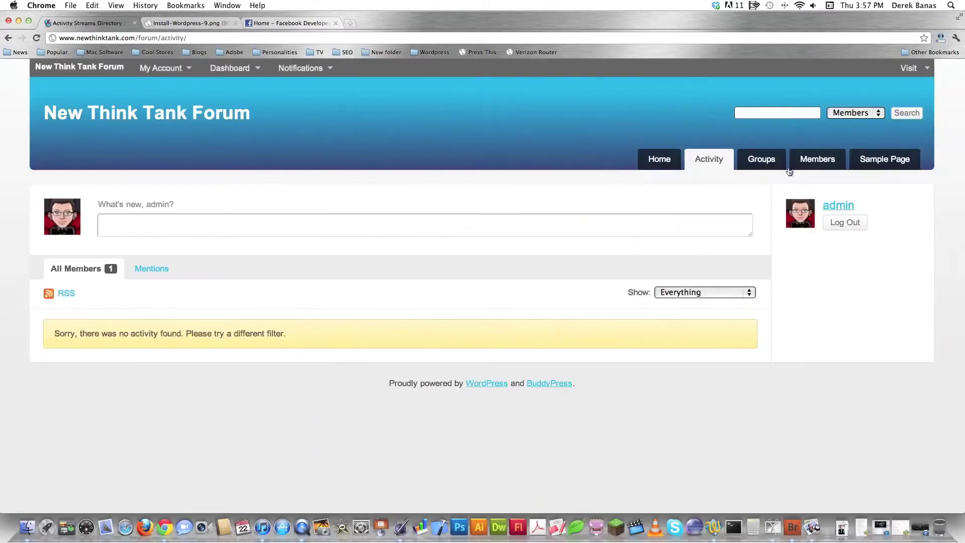
{"action": "left_click", "coordinate": [773, 166]}
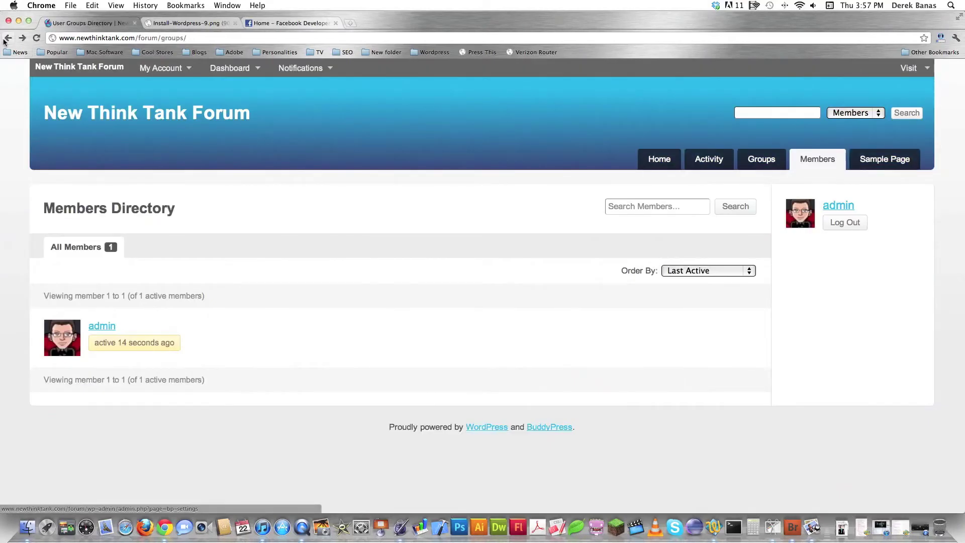
{"action": "left_click", "coordinate": [7, 39]}
{"action": "left_click", "coordinate": [7, 39]}
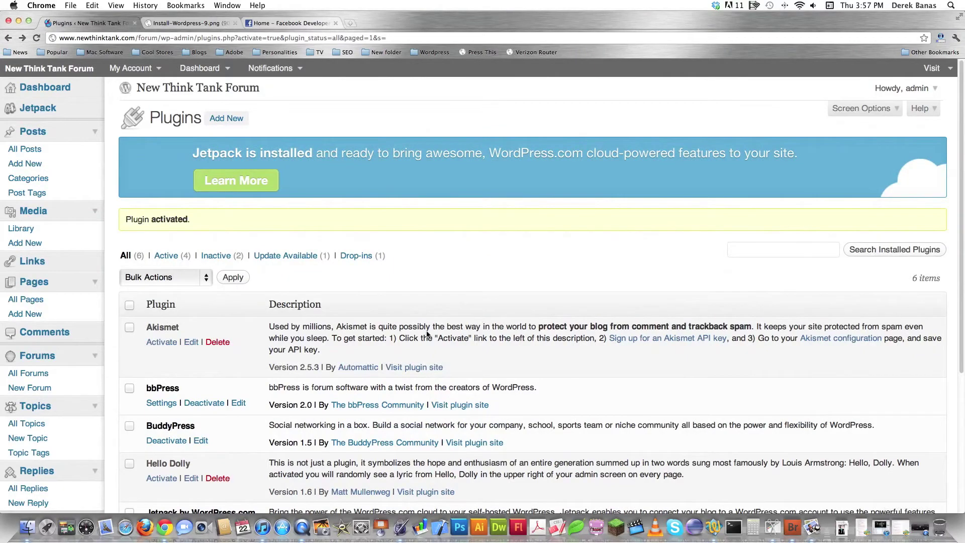
Expand the Settings menu in the admin sidebar below the Plugins list.
{"action": "scroll", "coordinate": [427, 335], "scroll_direction": "down", "scroll_amount": 5}
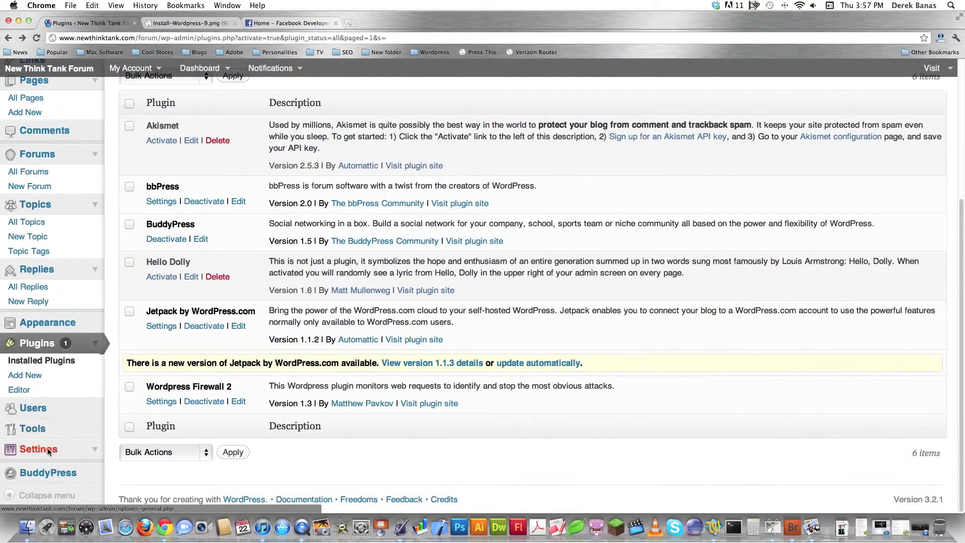
{"action": "left_click", "coordinate": [95, 449]}
{"action": "scroll", "coordinate": [151, 452], "scroll_direction": "down", "scroll_amount": 3}
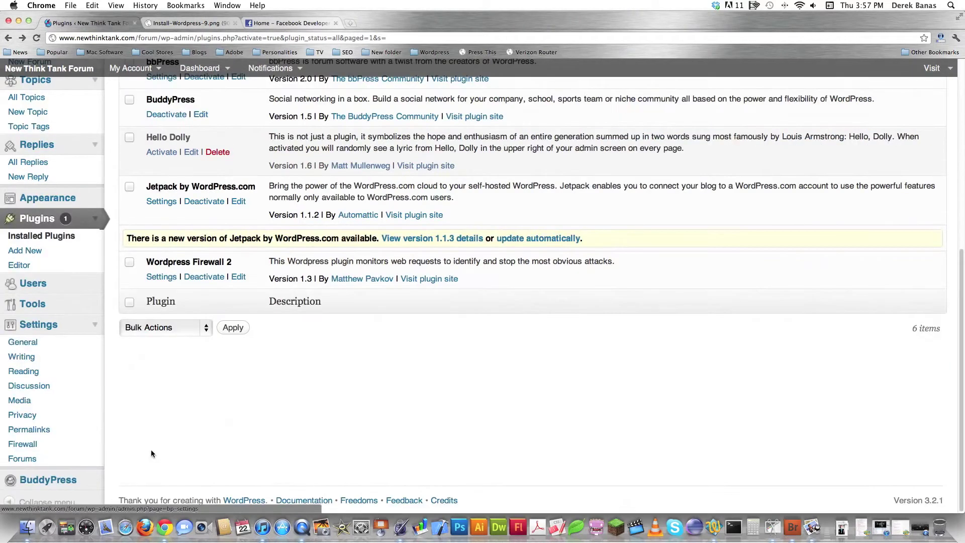
In General settings, enable Anyone can register with Subscriber as the default role, and save.
{"action": "left_click", "coordinate": [37, 346]}
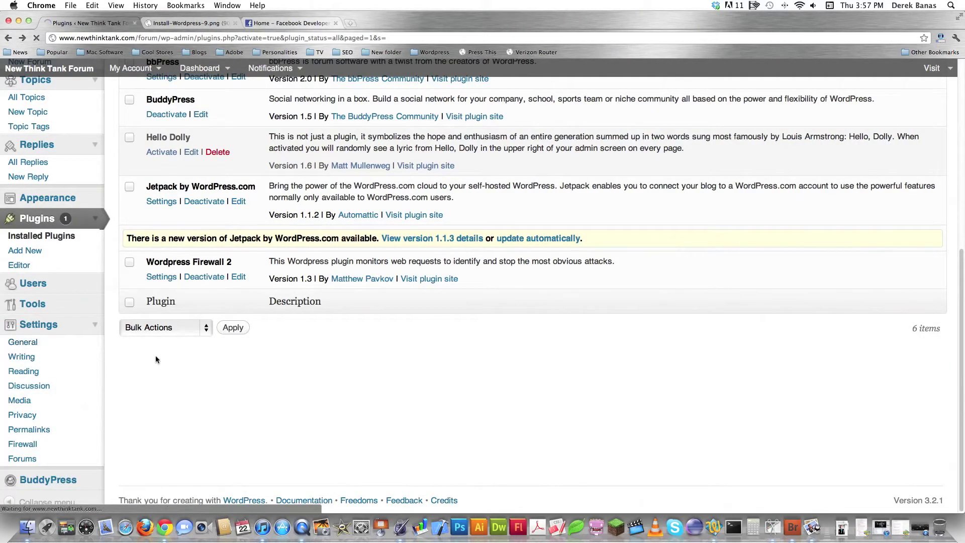
{"action": "left_click", "coordinate": [291, 357]}
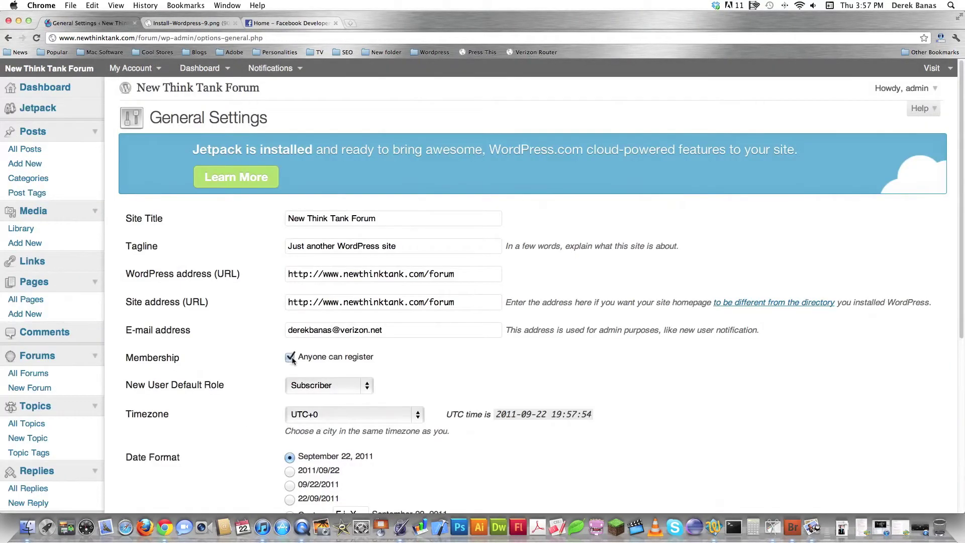
{"action": "left_click", "coordinate": [366, 386]}
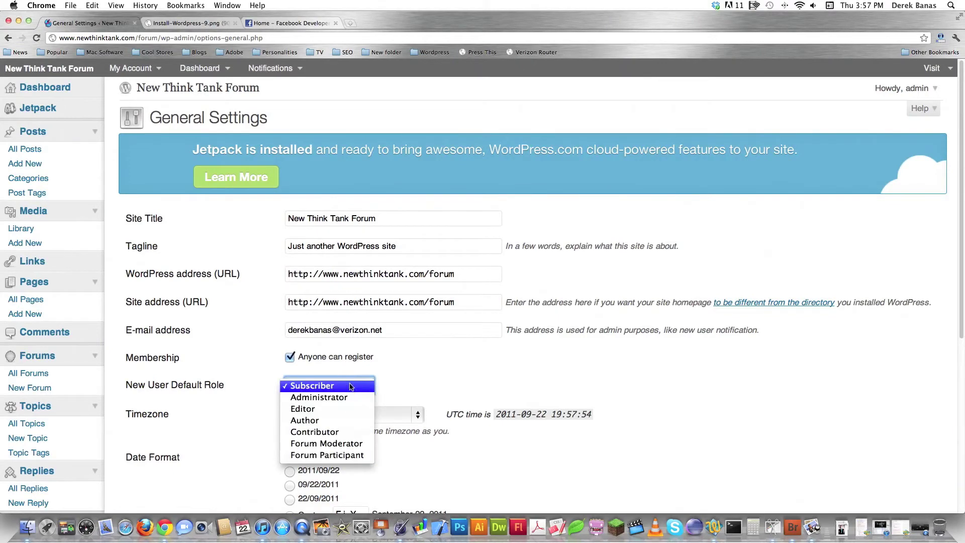
{"action": "left_click", "coordinate": [349, 385]}
{"action": "scroll", "coordinate": [293, 375], "scroll_direction": "down", "scroll_amount": 6}
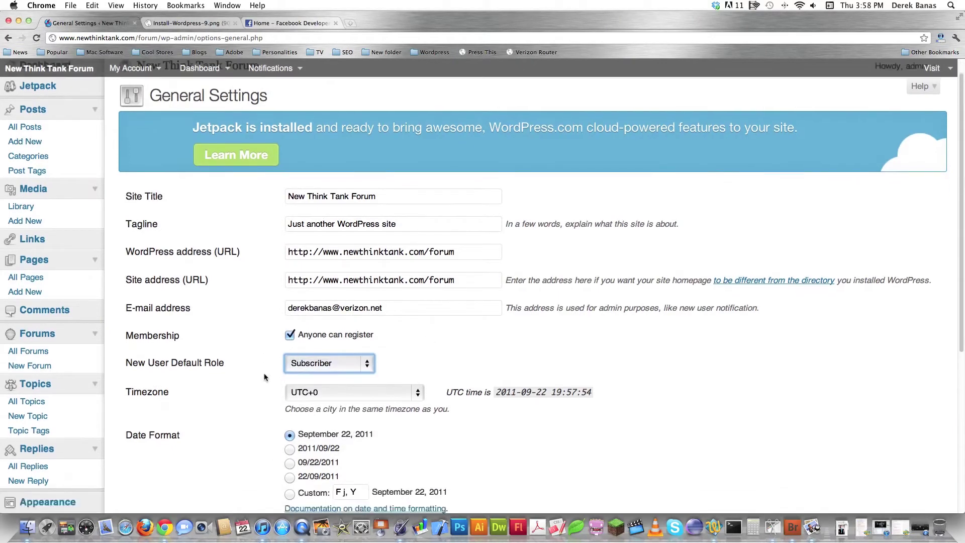
{"action": "left_click", "coordinate": [156, 385]}
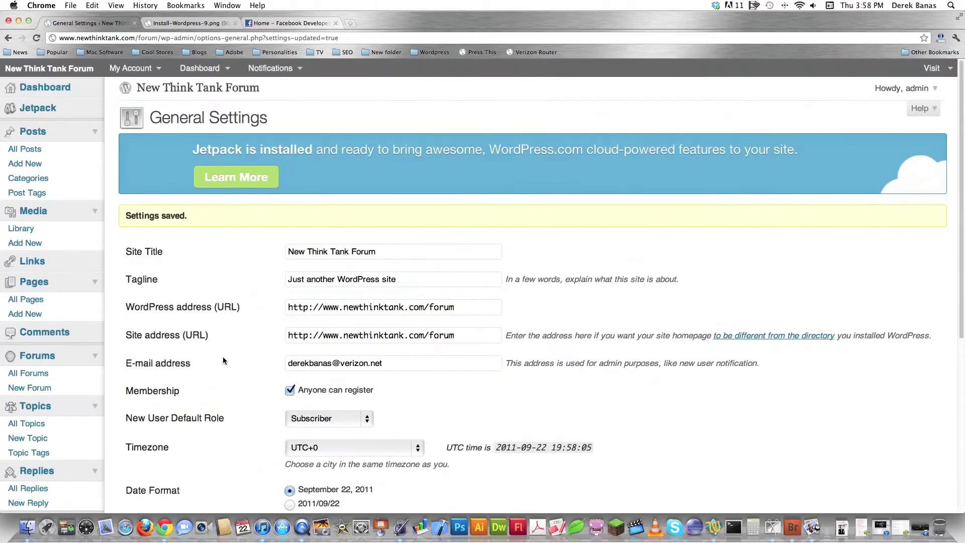
{"action": "scroll", "coordinate": [211, 399], "scroll_direction": "down", "scroll_amount": 6}
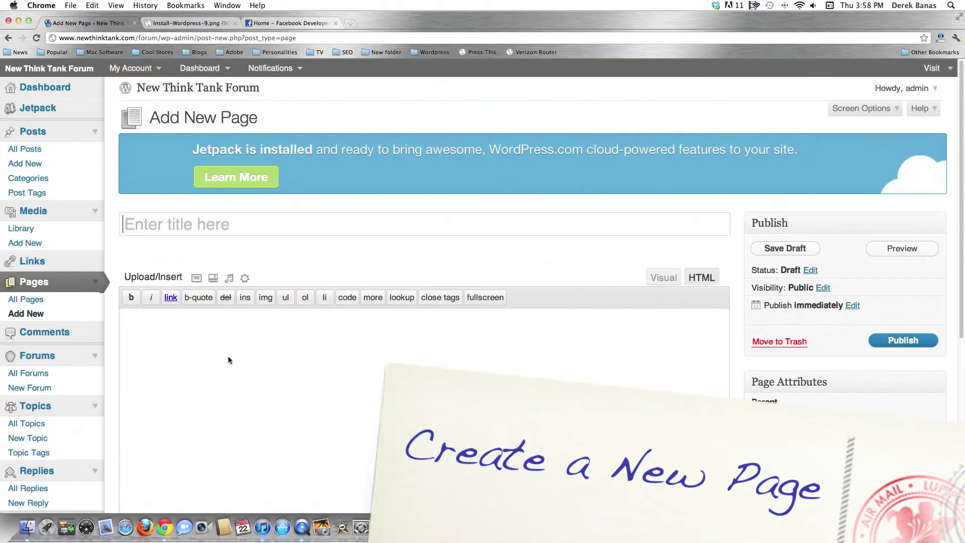
Publish a new page titled News.
{"action": "type", "text": "News"}
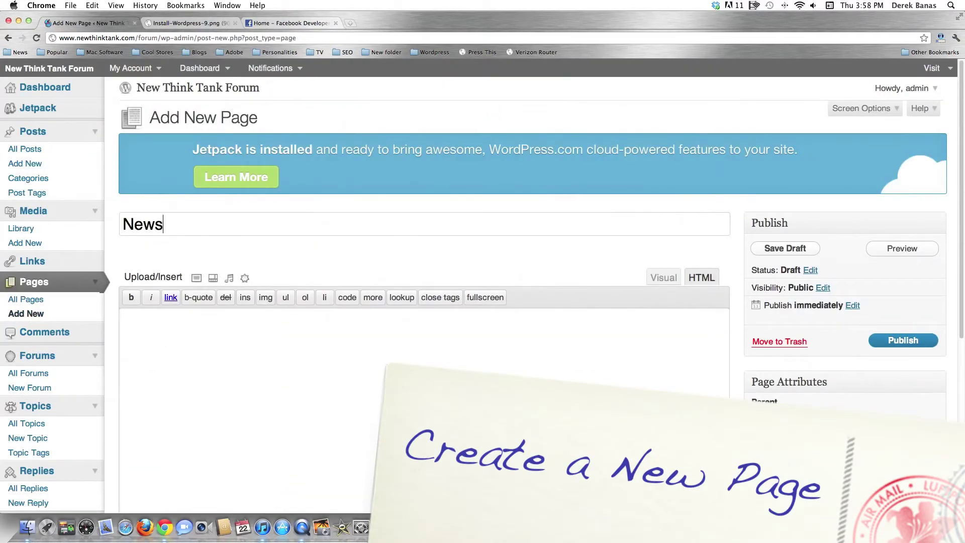
{"action": "left_click", "coordinate": [887, 340]}
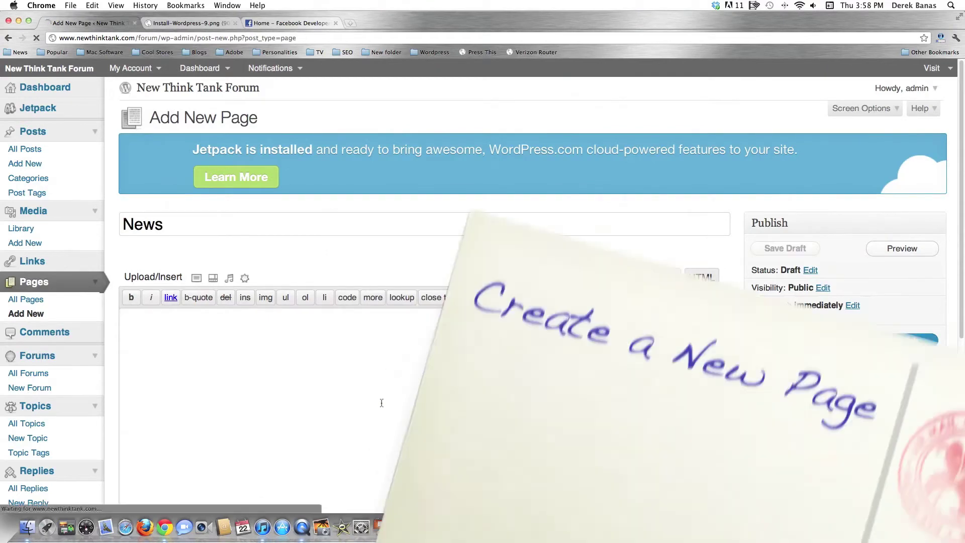
{"action": "scroll", "coordinate": [125, 373], "scroll_direction": "down", "scroll_amount": 5}
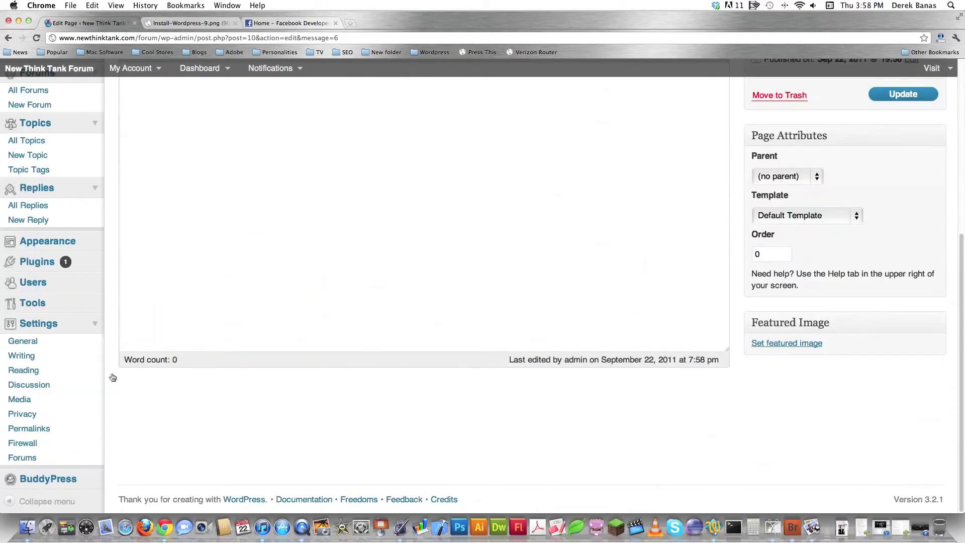
In Reading settings, use a static front page of Activity and posts page of News.
{"action": "left_click", "coordinate": [50, 373]}
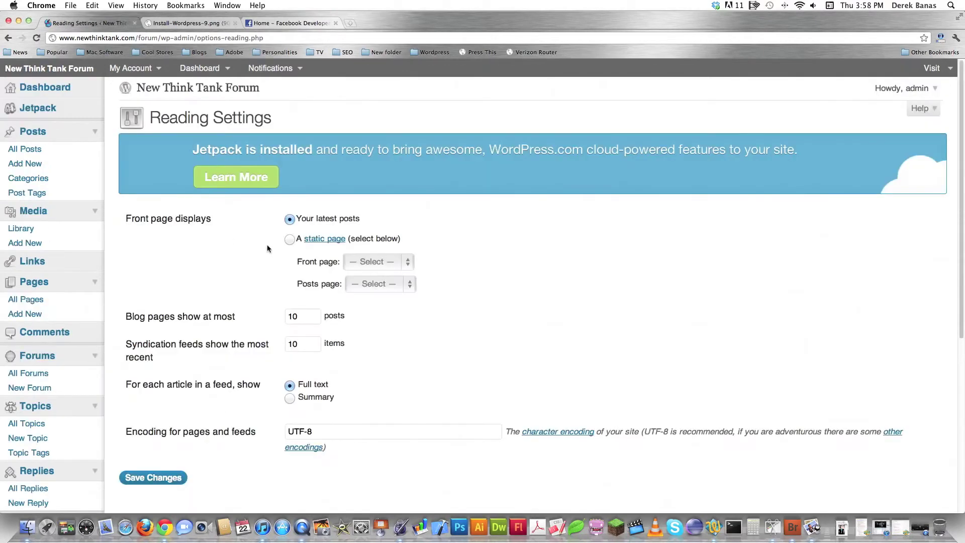
{"action": "left_click", "coordinate": [290, 240]}
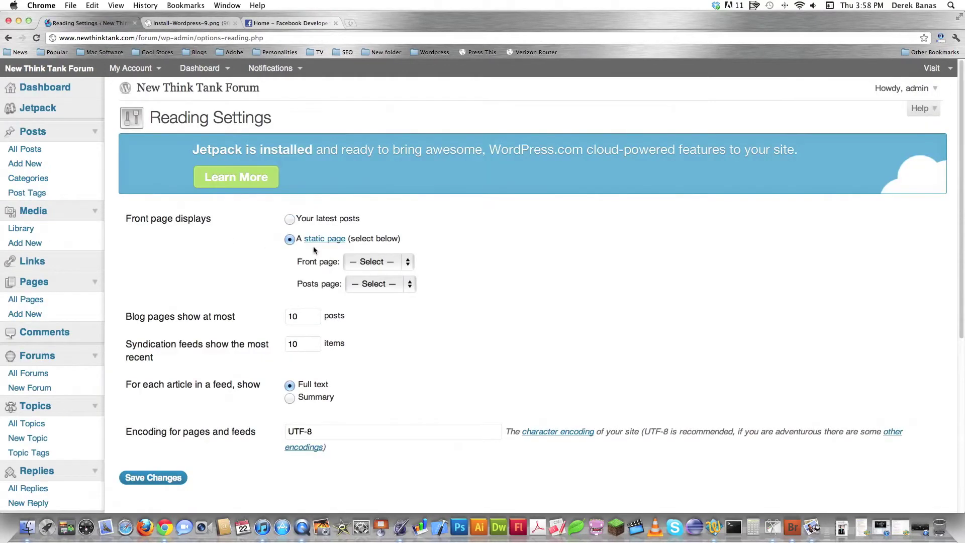
{"action": "left_click", "coordinate": [393, 262]}
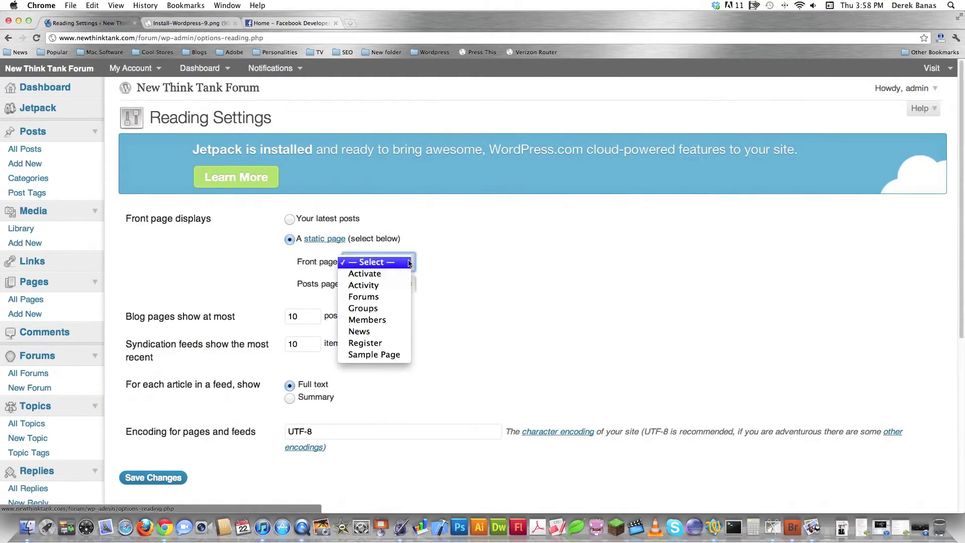
{"action": "left_click", "coordinate": [378, 285]}
{"action": "left_click", "coordinate": [375, 284]}
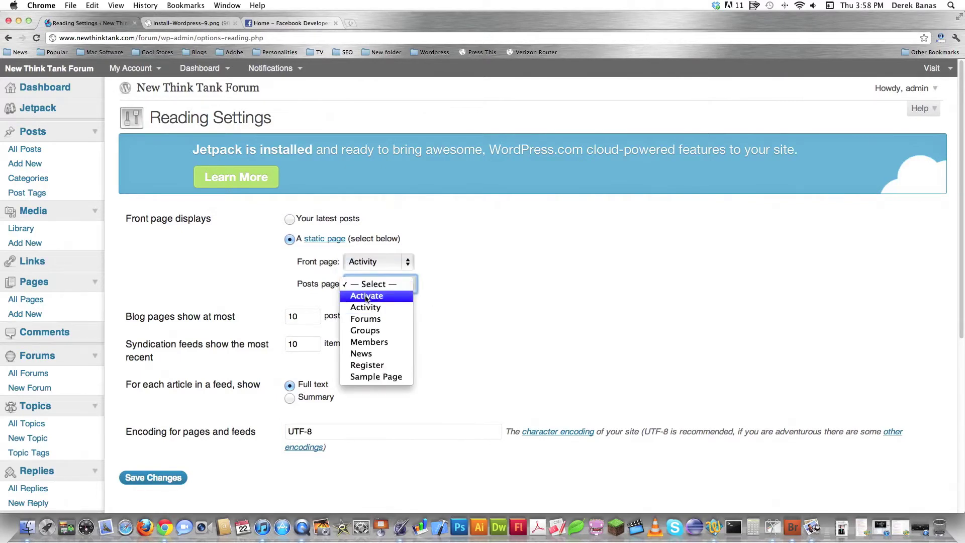
{"action": "left_click", "coordinate": [366, 353]}
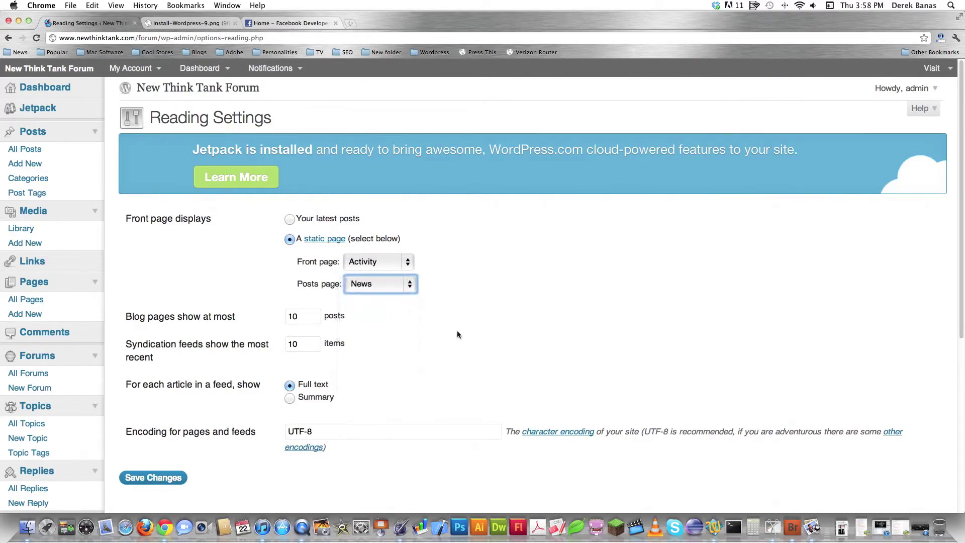
{"action": "left_click", "coordinate": [153, 478]}
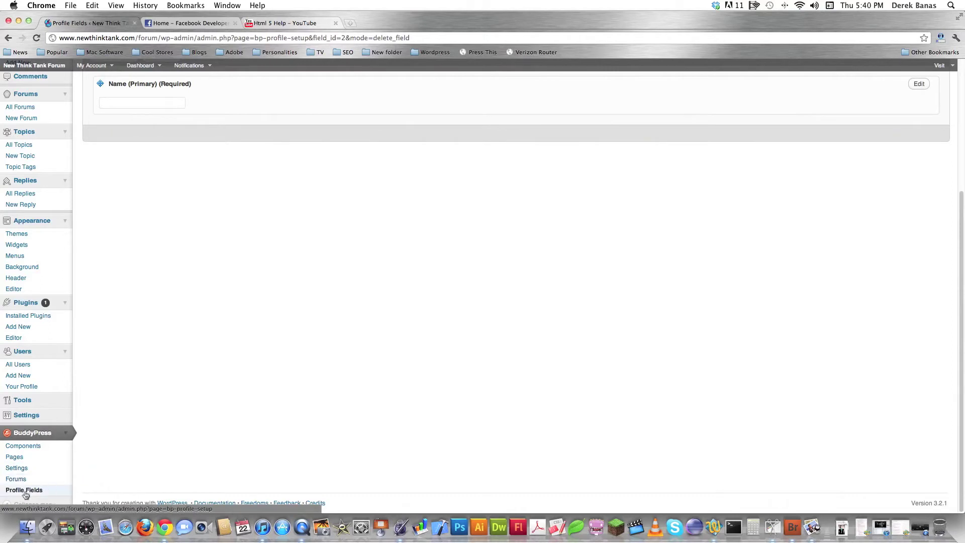
Start a new BuddyPress profile field titled Country.
{"action": "key", "text": "super+equal"}
{"action": "key", "text": "super+equal"}
{"action": "key", "text": "super+equal"}
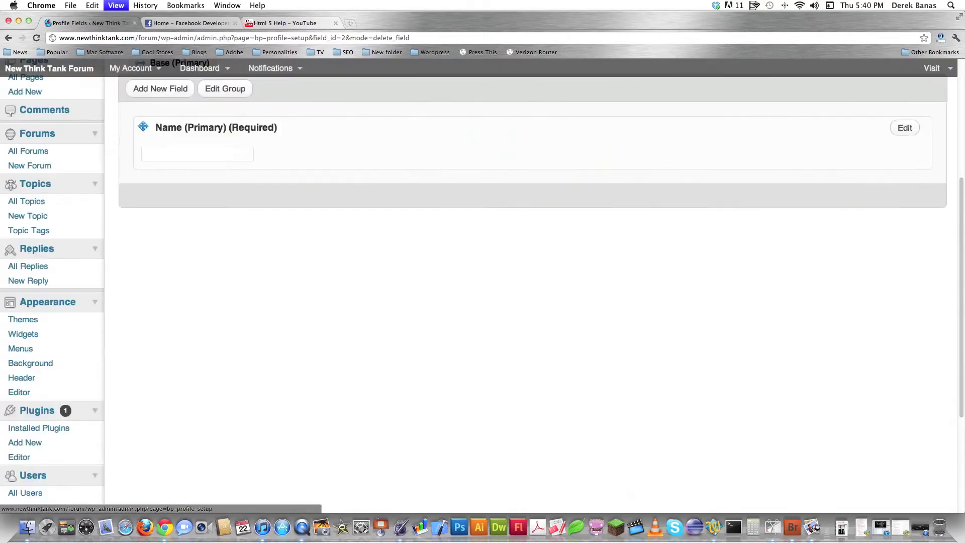
{"action": "scroll", "coordinate": [121, 482], "scroll_direction": "down", "scroll_amount": 5}
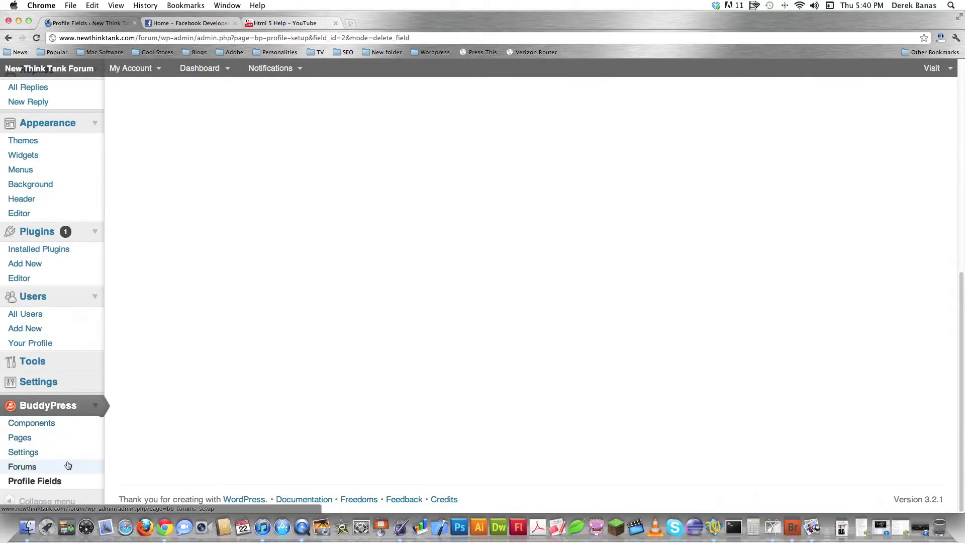
{"action": "left_click", "coordinate": [65, 480]}
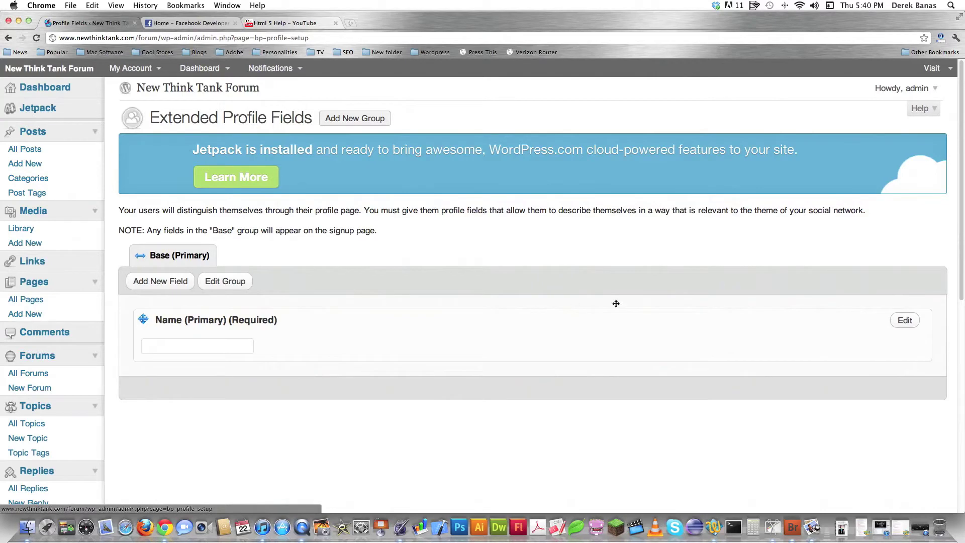
{"action": "left_click", "coordinate": [148, 287]}
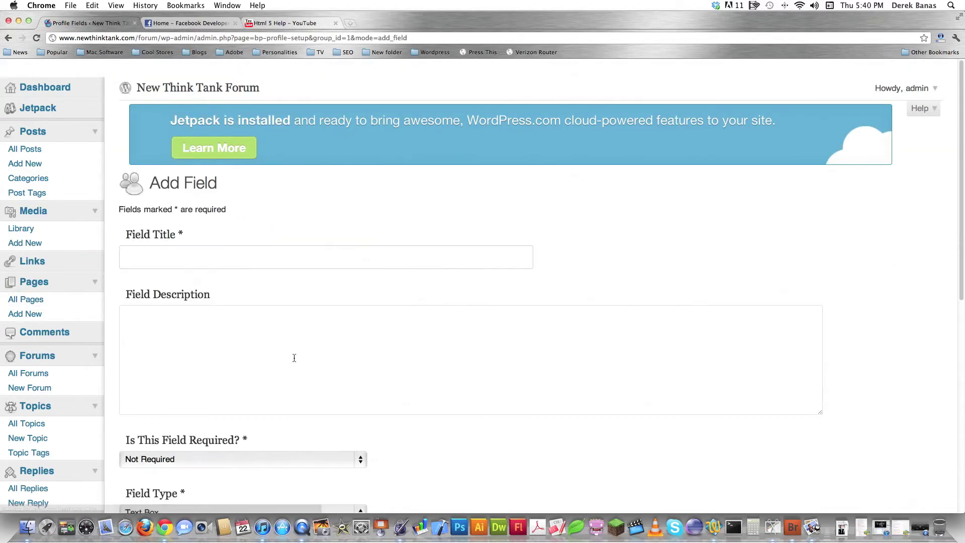
{"action": "left_click", "coordinate": [259, 267]}
{"action": "type", "text": "Country"}
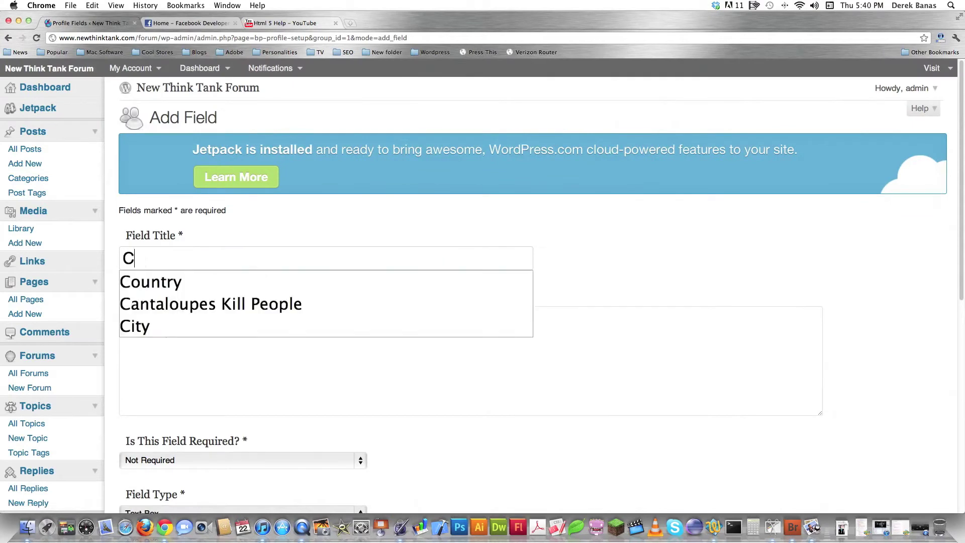
Give the field the description 'Country you live in' and save it.
{"action": "left_click", "coordinate": [250, 325]}
{"action": "type", "text": "Country "}
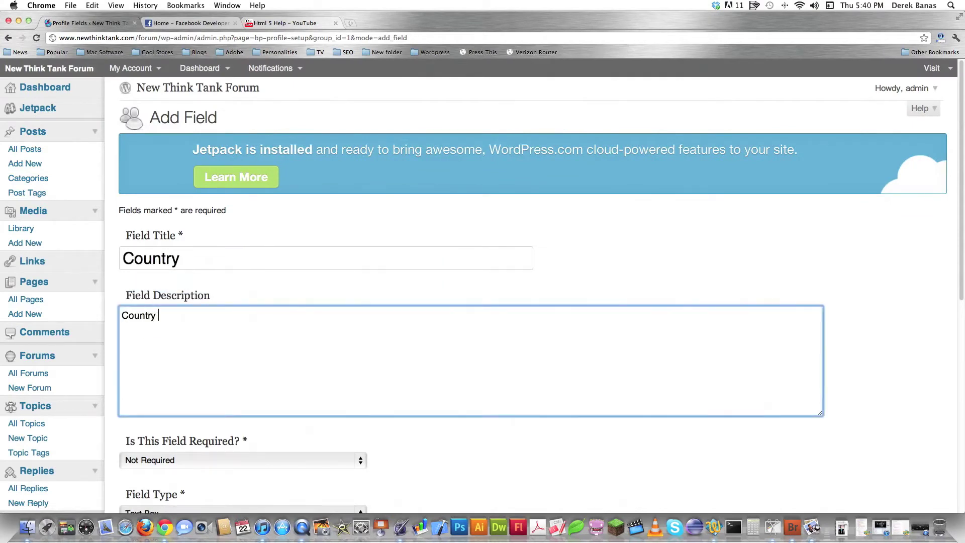
{"action": "type", "text": "you live in"}
{"action": "scroll", "coordinate": [461, 416], "scroll_direction": "down", "scroll_amount": 3}
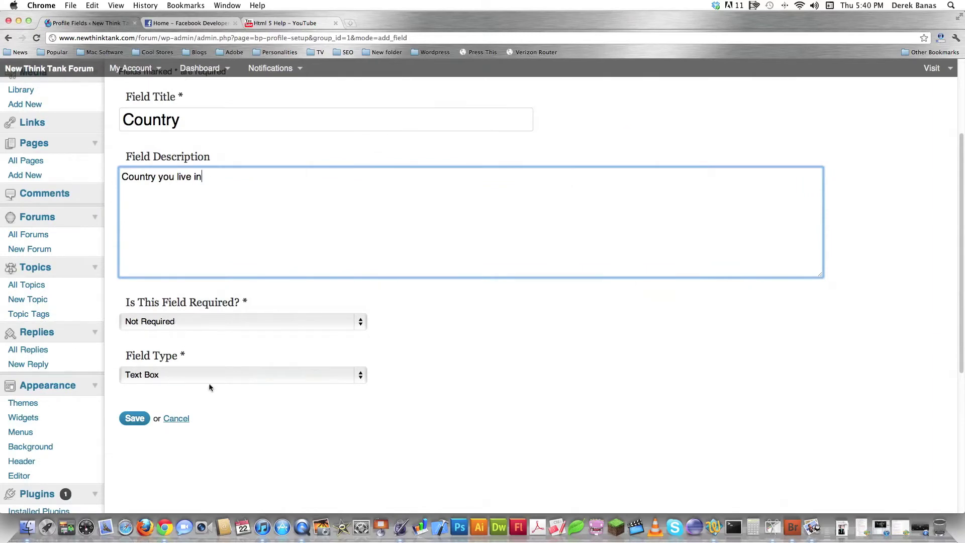
{"action": "left_click", "coordinate": [133, 419]}
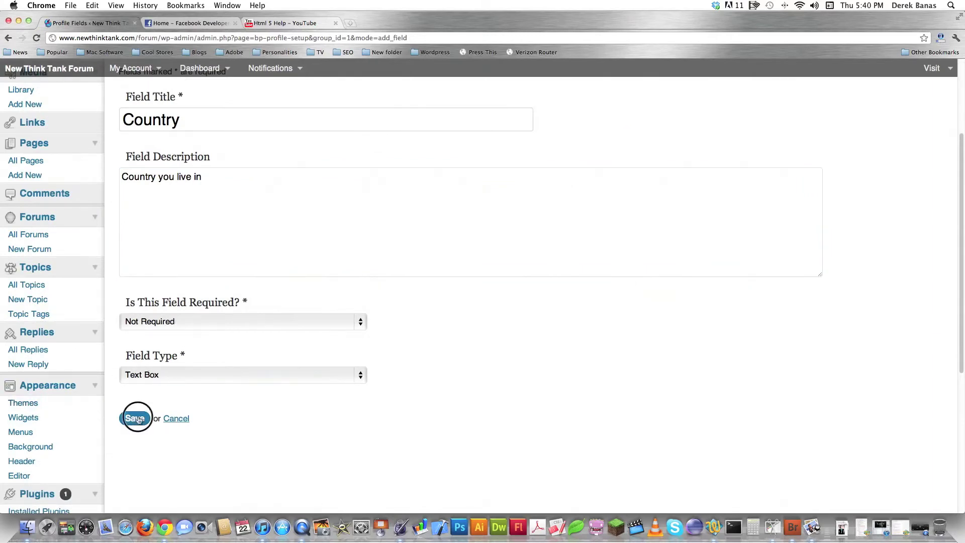
{"action": "scroll", "coordinate": [387, 392], "scroll_direction": "up", "scroll_amount": 5}
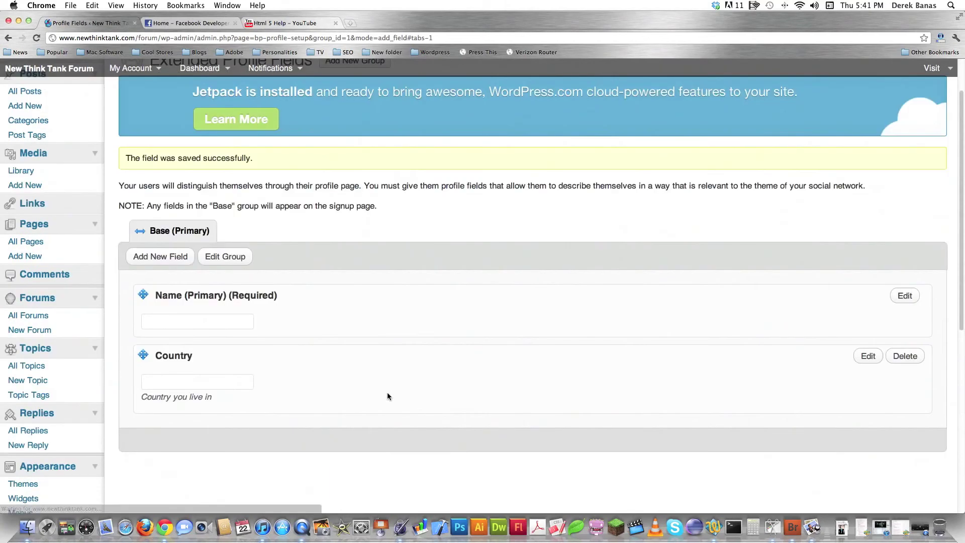
{"action": "left_click", "coordinate": [235, 89]}
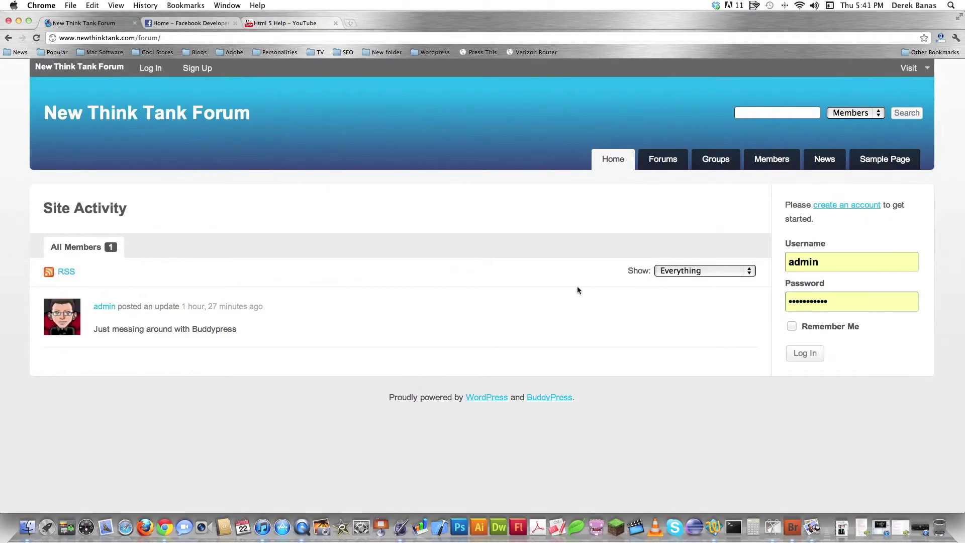
Check that the forum's account registration form now includes the Country field.
{"action": "left_click", "coordinate": [852, 205]}
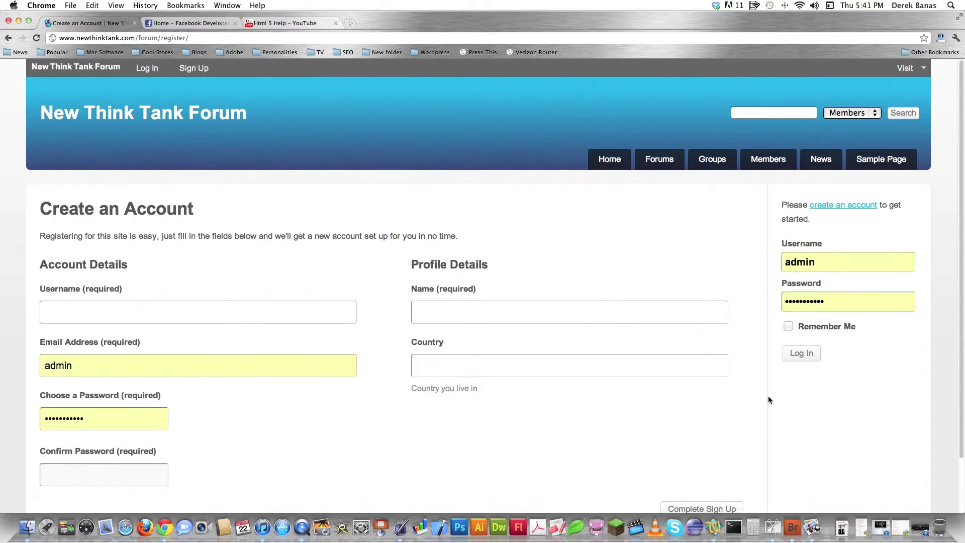
{"action": "left_click", "coordinate": [477, 216]}
{"action": "left_click", "coordinate": [7, 38]}
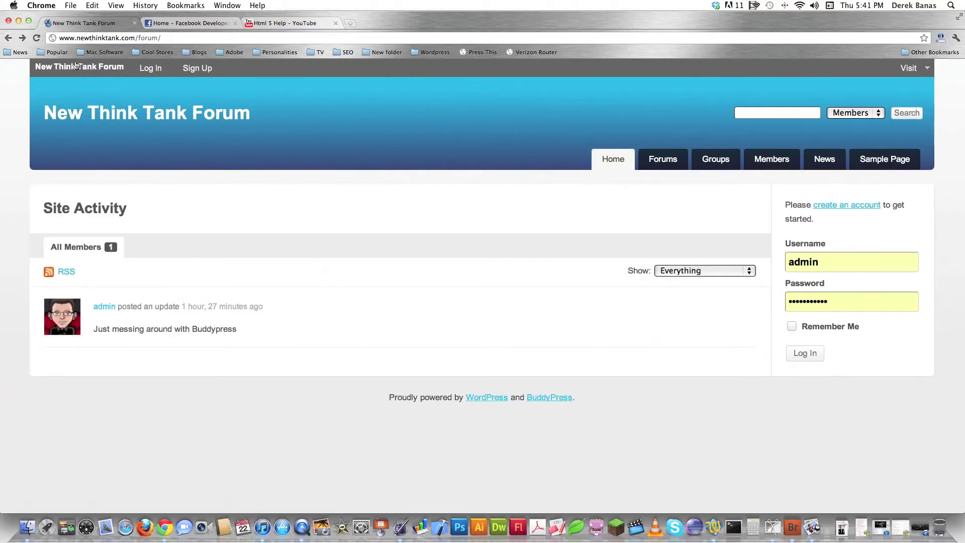
Go to the site's wp-admin address and log back in to the Dashboard.
{"action": "left_click", "coordinate": [177, 37]}
{"action": "type", "text": "wp-adm"}
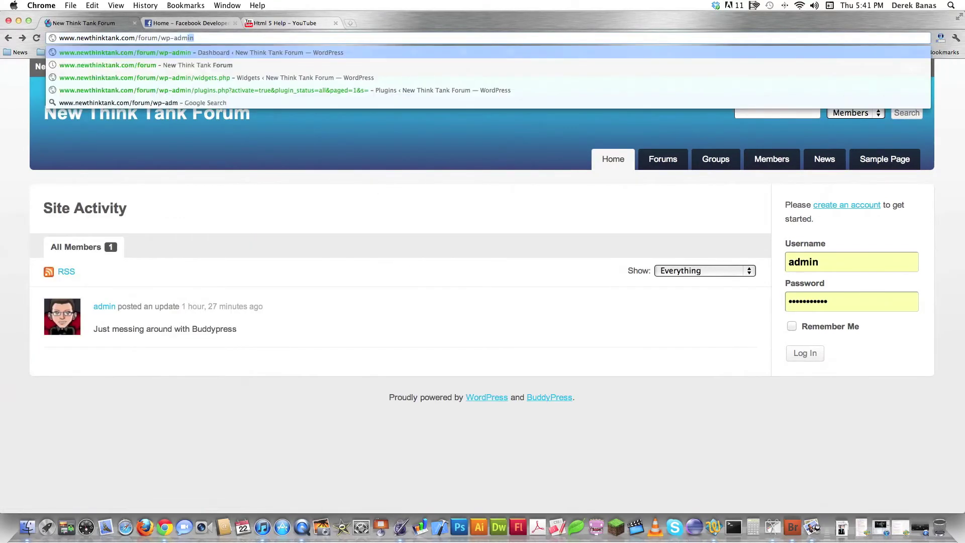
{"action": "type", "text": "in"}
{"action": "key", "text": "Return"}
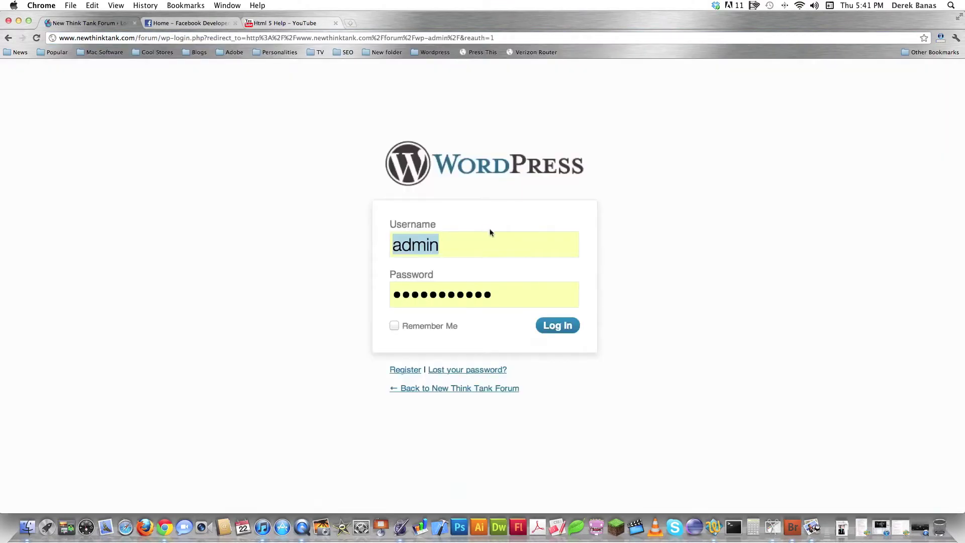
{"action": "left_click", "coordinate": [579, 324]}
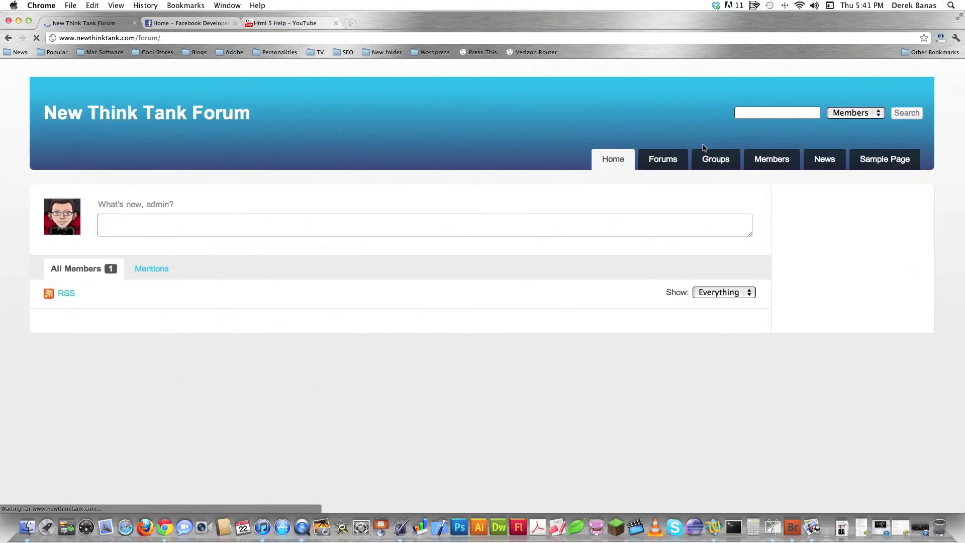
{"action": "scroll", "coordinate": [119, 298], "scroll_direction": "down", "scroll_amount": 5}
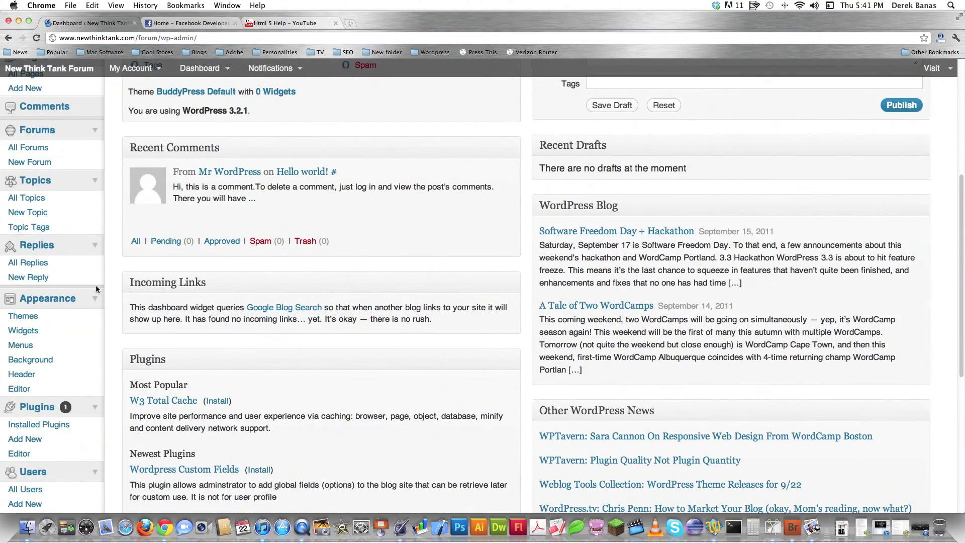
Add a Text widget to the Sidebar widget area.
{"action": "scroll", "coordinate": [108, 287], "scroll_direction": "down", "scroll_amount": 2}
{"action": "left_click", "coordinate": [20, 270]}
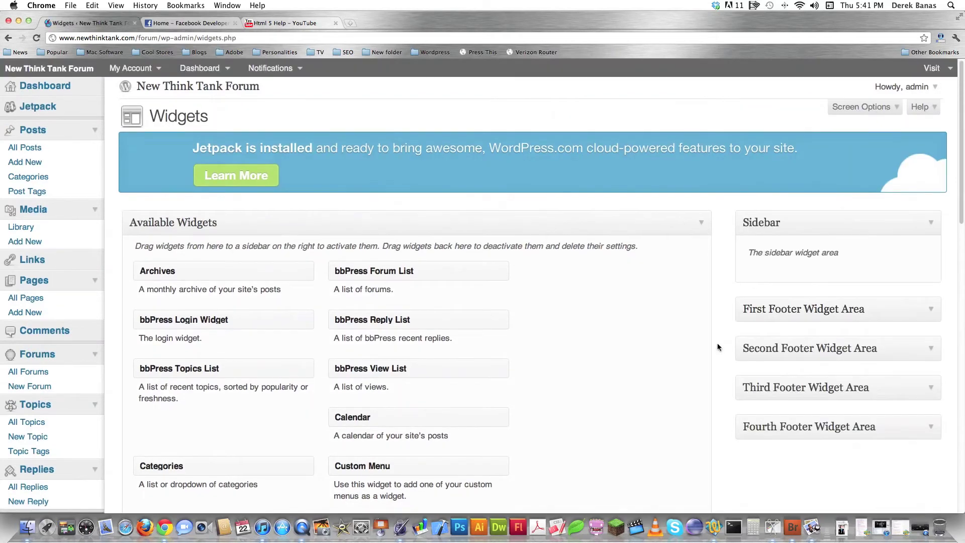
{"action": "scroll", "coordinate": [719, 334], "scroll_direction": "down", "scroll_amount": 5}
{"action": "scroll", "coordinate": [710, 347], "scroll_direction": "down", "scroll_amount": 2}
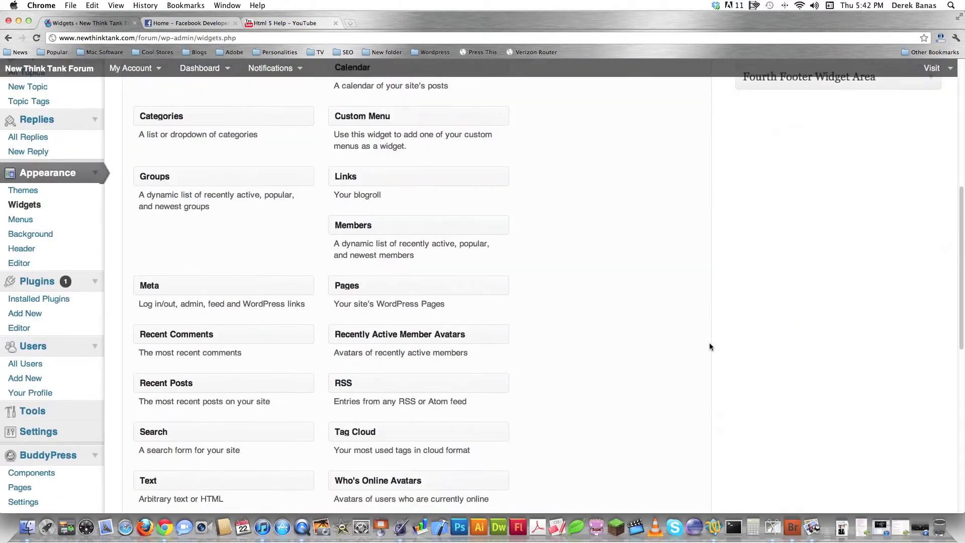
{"action": "left_click_drag", "start_coordinate": [183, 474], "coordinate": [795, 196]}
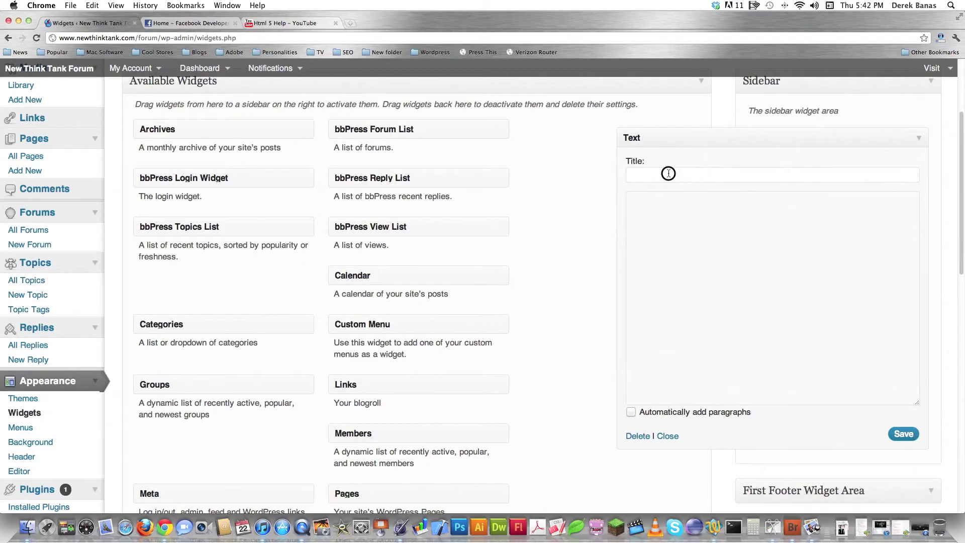
Title the widget 'Register with Wordpress Account' with message 'Register for this forum using Wordpress.'.
{"action": "left_click", "coordinate": [669, 172]}
{"action": "type", "text": "Register w"}
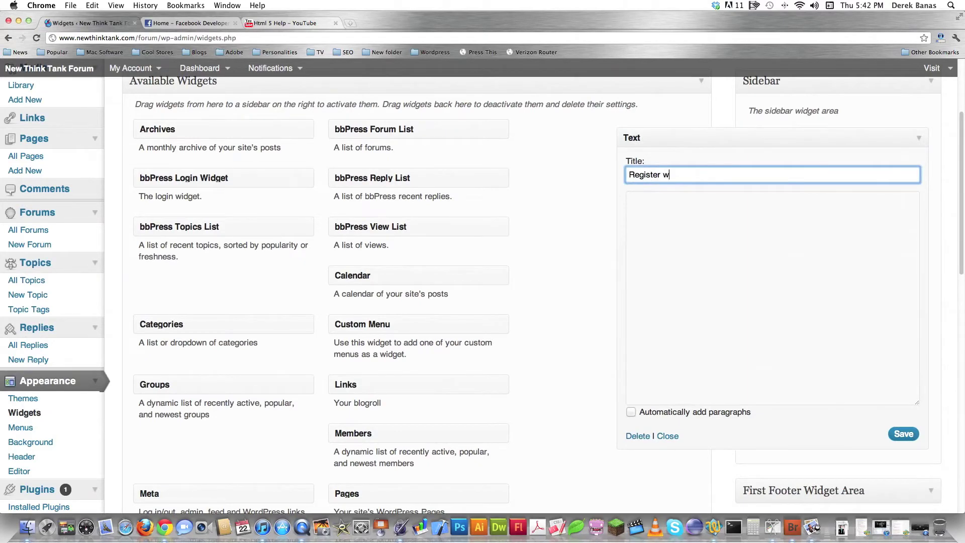
{"action": "type", "text": "ith Wordpress Account"}
{"action": "left_click", "coordinate": [696, 192]}
{"action": "type", "text": "Register"}
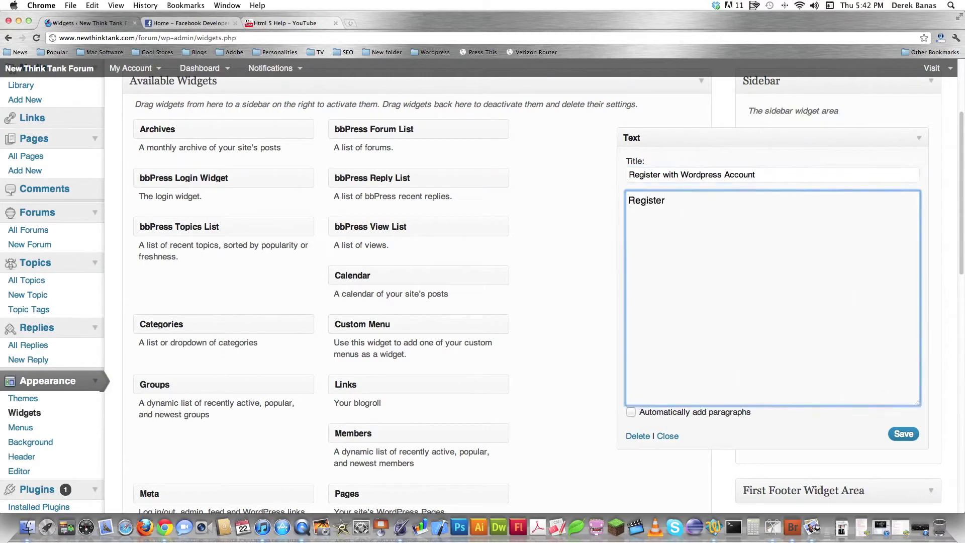
{"action": "type", "text": " for this forum using Wordpress."}
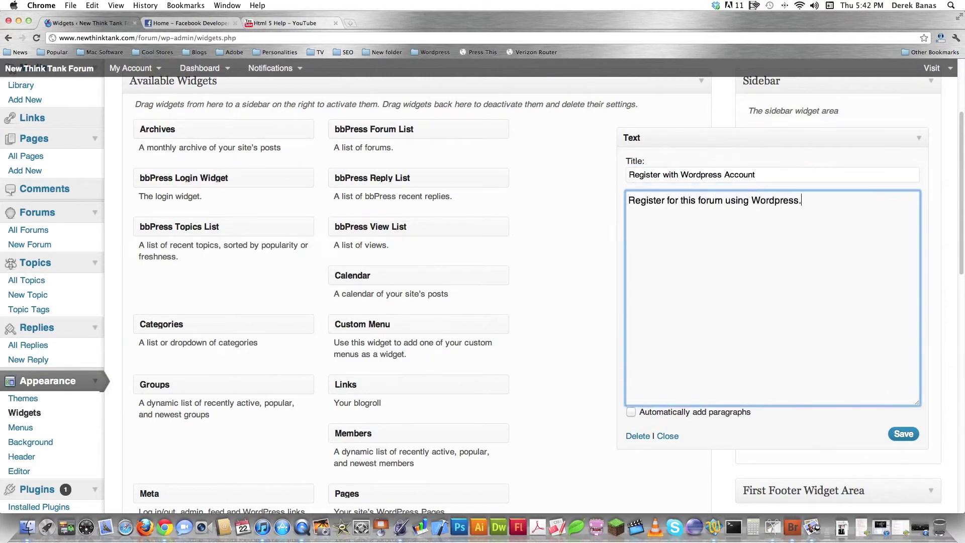
{"action": "left_click_drag", "start_coordinate": [752, 200], "coordinate": [789, 200]}
{"action": "left_click", "coordinate": [752, 201]}
{"action": "type", "text": "<a href"}
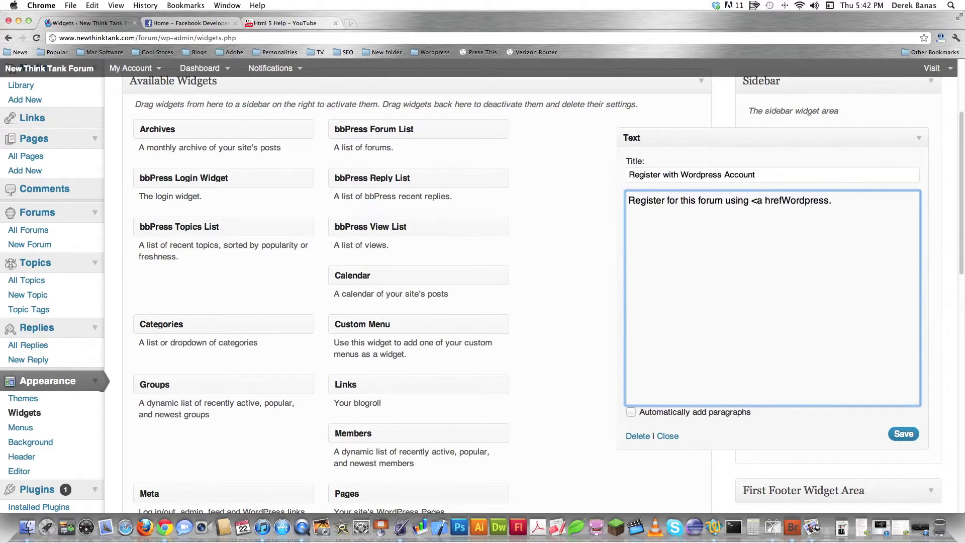
{"action": "type", "text": "=\"http://ww"}
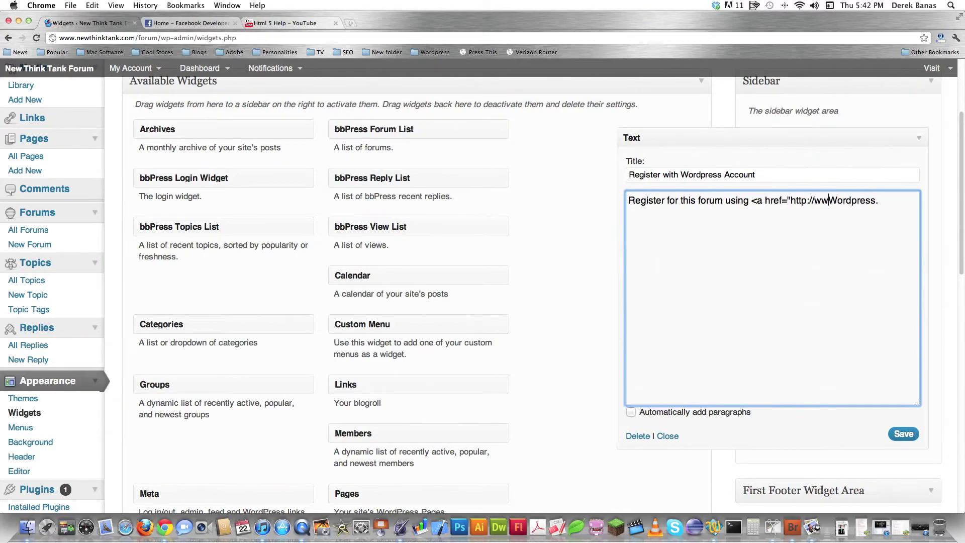
{"action": "type", "text": "w"}
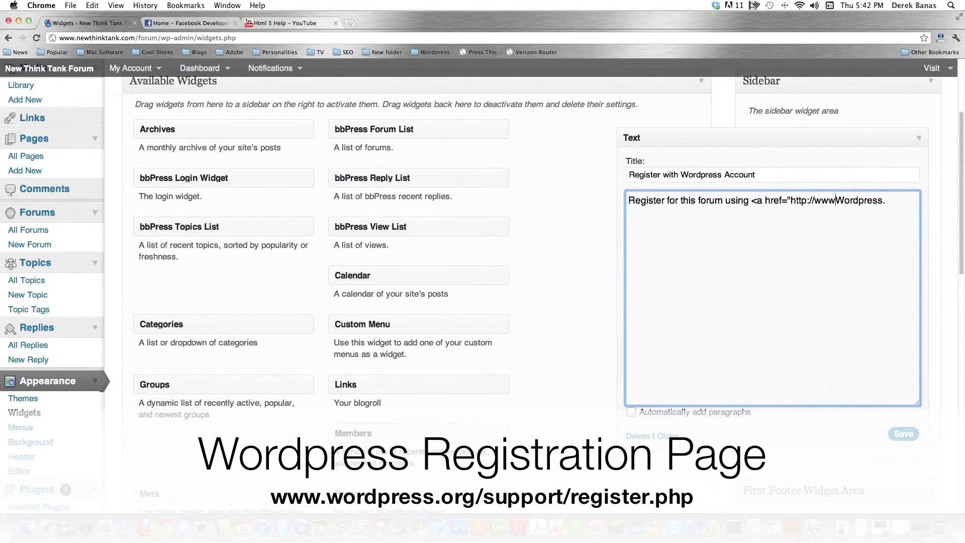
{"action": "type", "text": ".wordpress.org"}
{"action": "type", "text": "/support/re"}
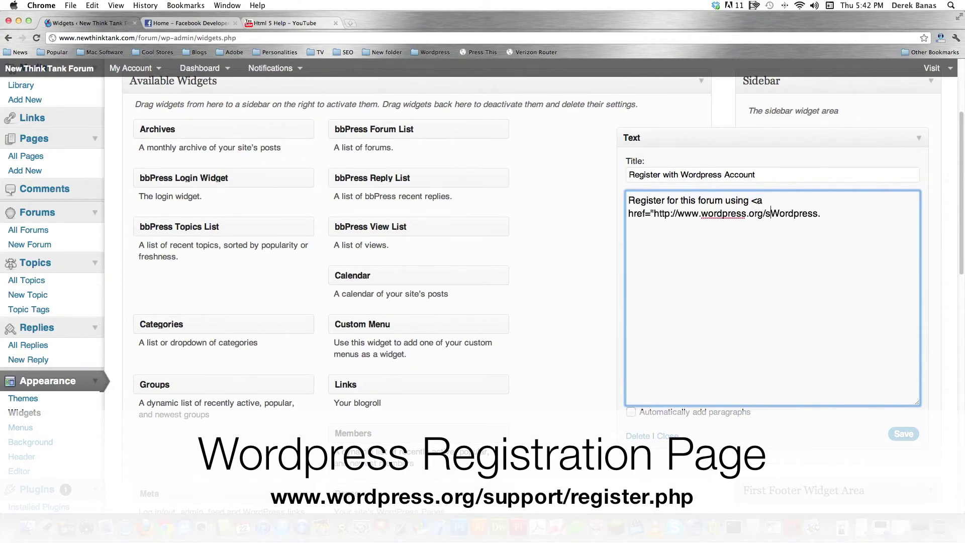
{"action": "type", "text": "gister.php"}
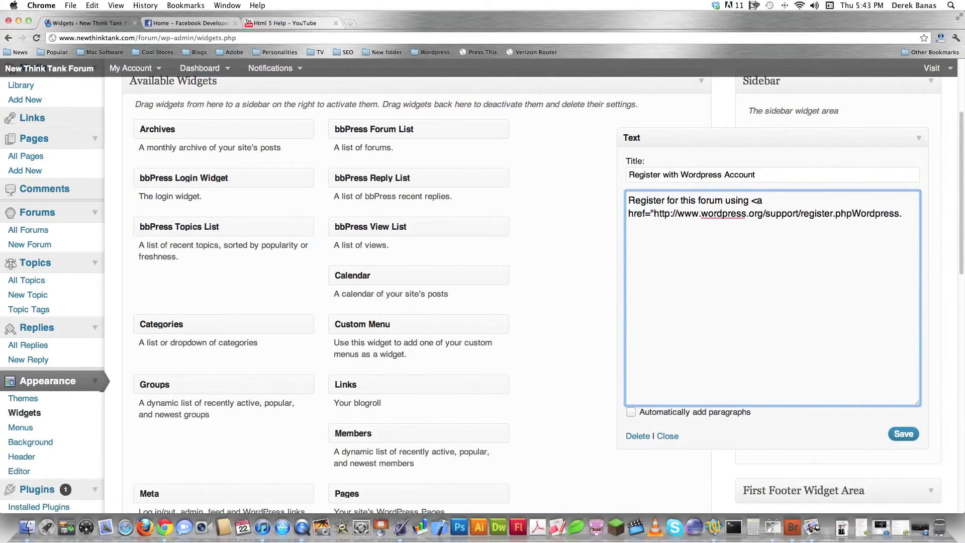
{"action": "type", "text": "\">"}
{"action": "left_click", "coordinate": [903, 434]}
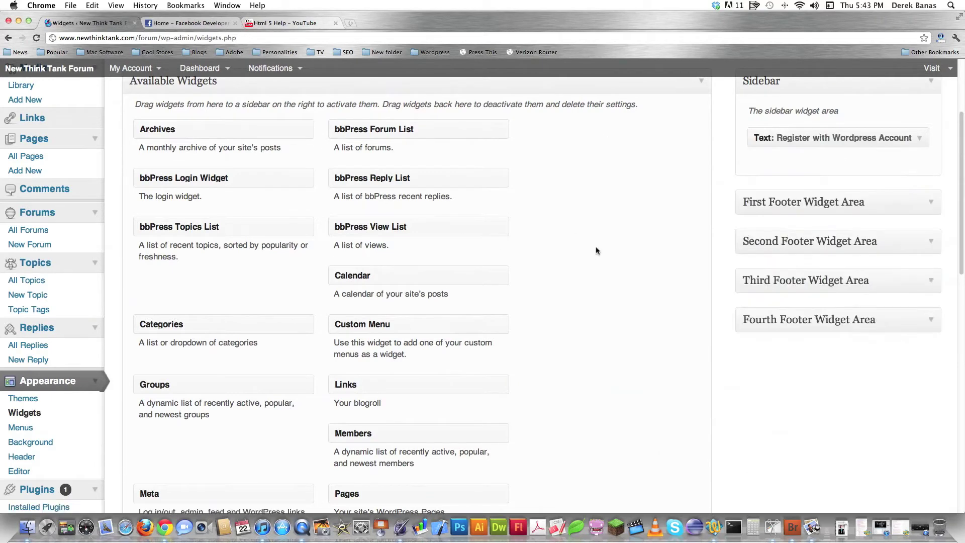
{"action": "scroll", "coordinate": [615, 282], "scroll_direction": "up", "scroll_amount": 5}
{"action": "scroll", "coordinate": [611, 282], "scroll_direction": "down", "scroll_amount": 6}
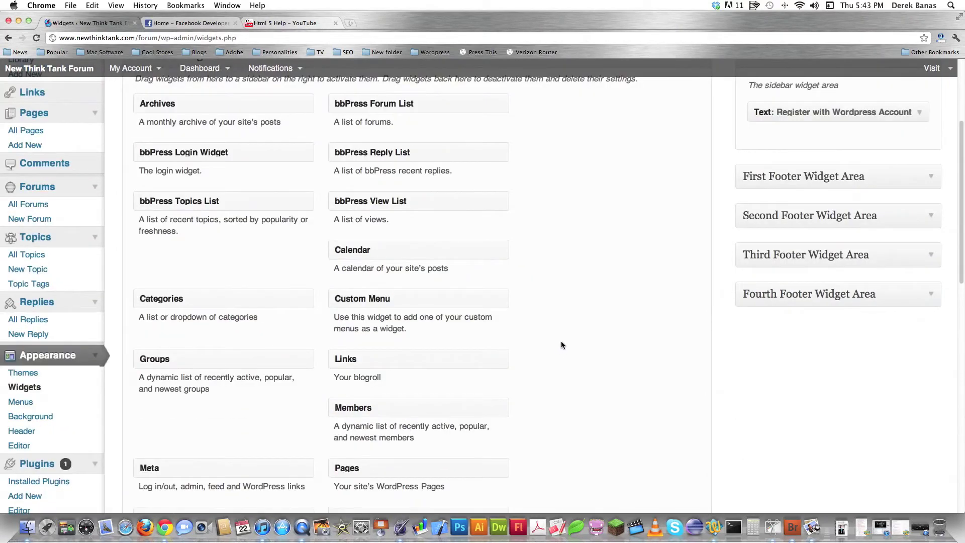
Search the plugin directory for wp-fb-autoconnect.
{"action": "scroll", "coordinate": [550, 318], "scroll_direction": "down", "scroll_amount": 4}
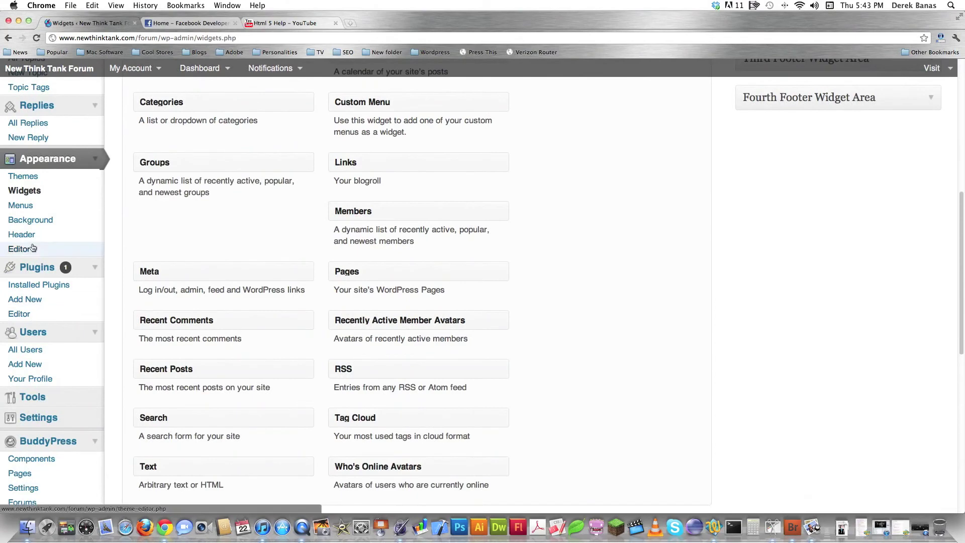
{"action": "left_click", "coordinate": [61, 286]}
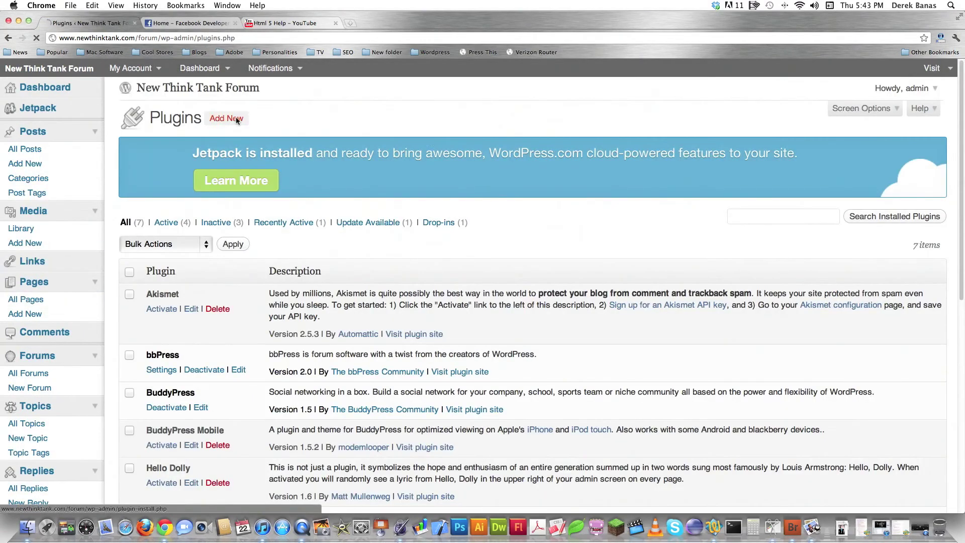
{"action": "left_click", "coordinate": [226, 59]}
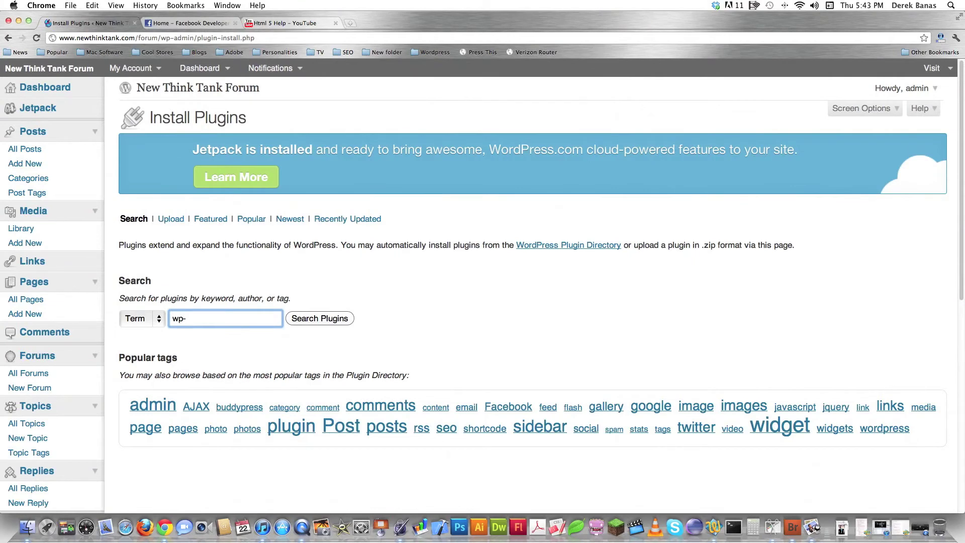
{"action": "left_click", "coordinate": [189, 320]}
{"action": "type", "text": "wp-fb-autoconnect"}
{"action": "key", "text": "Return"}
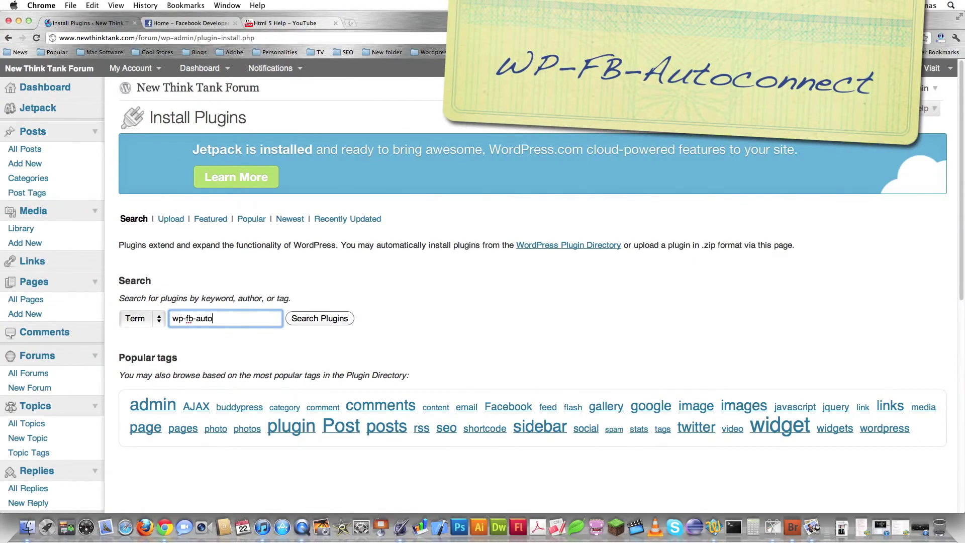
Install the WP-FB-AutoConnect plugin, confirming the installation, and activate it.
{"action": "left_click", "coordinate": [186, 314]}
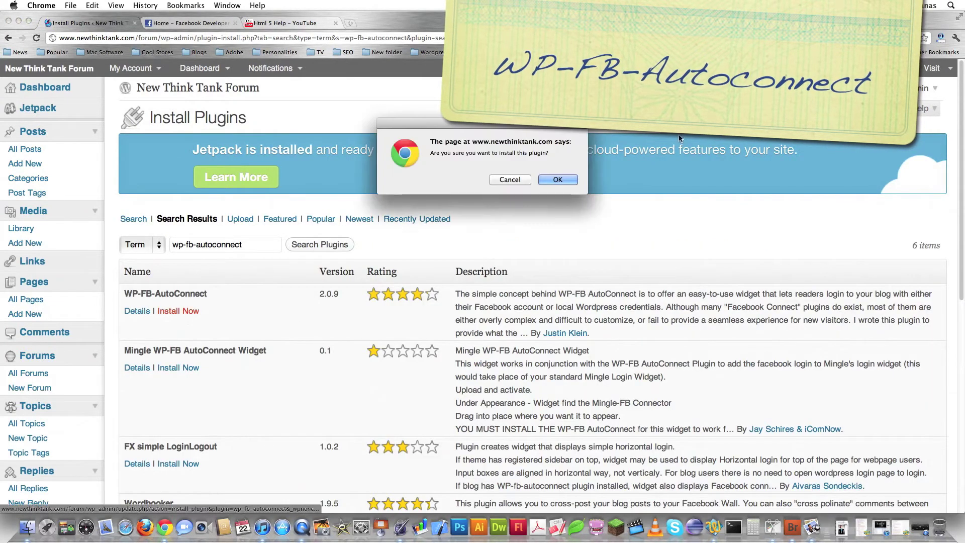
{"action": "left_click", "coordinate": [556, 180]}
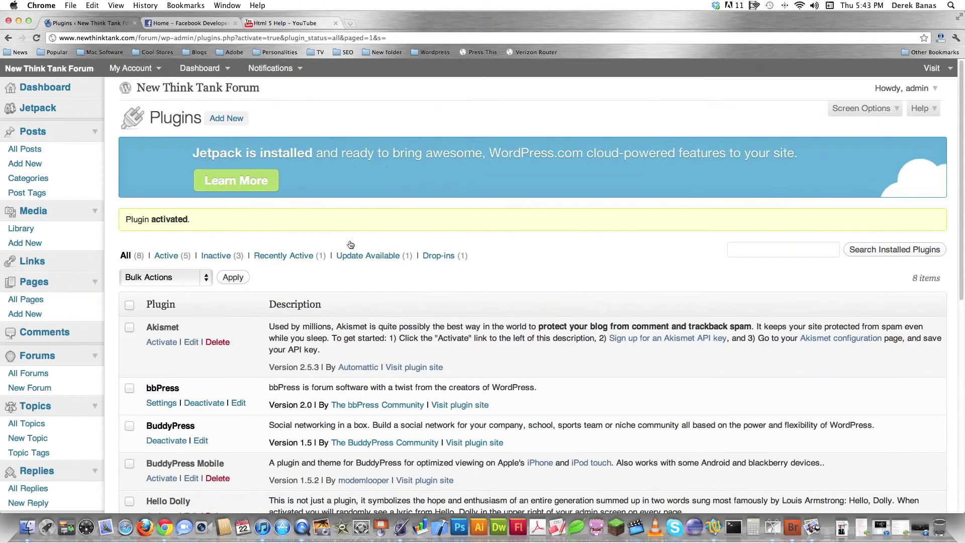
{"action": "scroll", "coordinate": [352, 245], "scroll_direction": "down", "scroll_amount": 5}
{"action": "scroll", "coordinate": [309, 309], "scroll_direction": "down", "scroll_amount": 3}
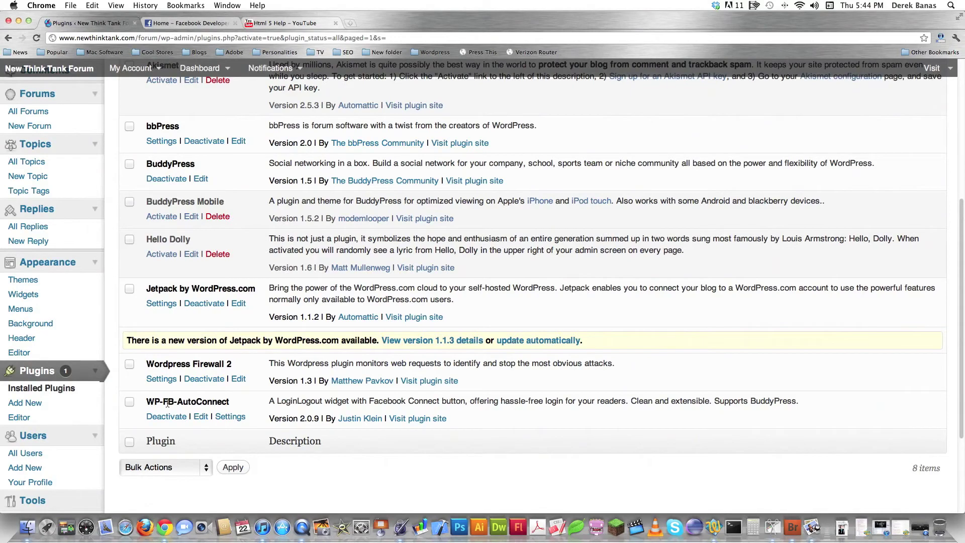
{"action": "left_click", "coordinate": [231, 417]}
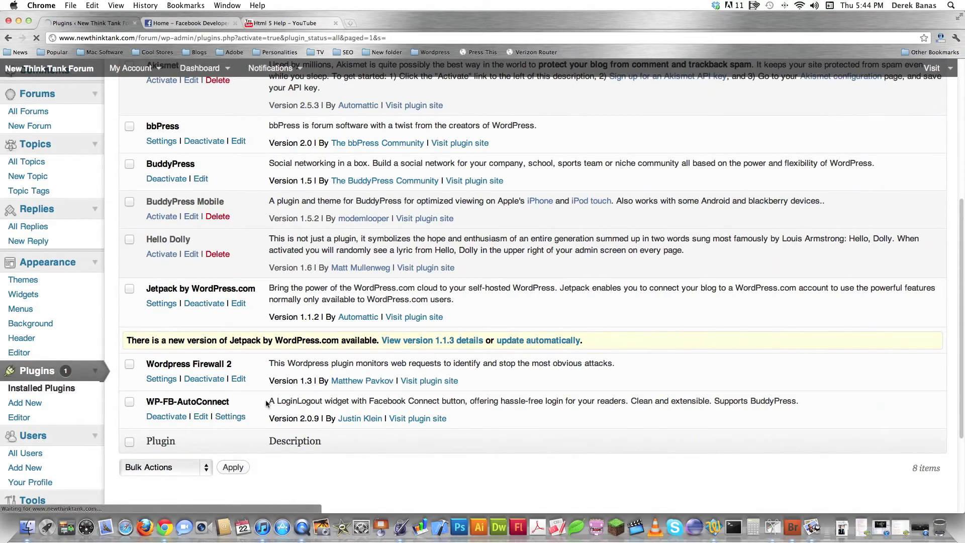
Review the empty Facebook API Key and Secret in WP-FB-AutoConnect, then view the Facebook Developers tab.
{"action": "scroll", "coordinate": [266, 403], "scroll_direction": "down", "scroll_amount": 5}
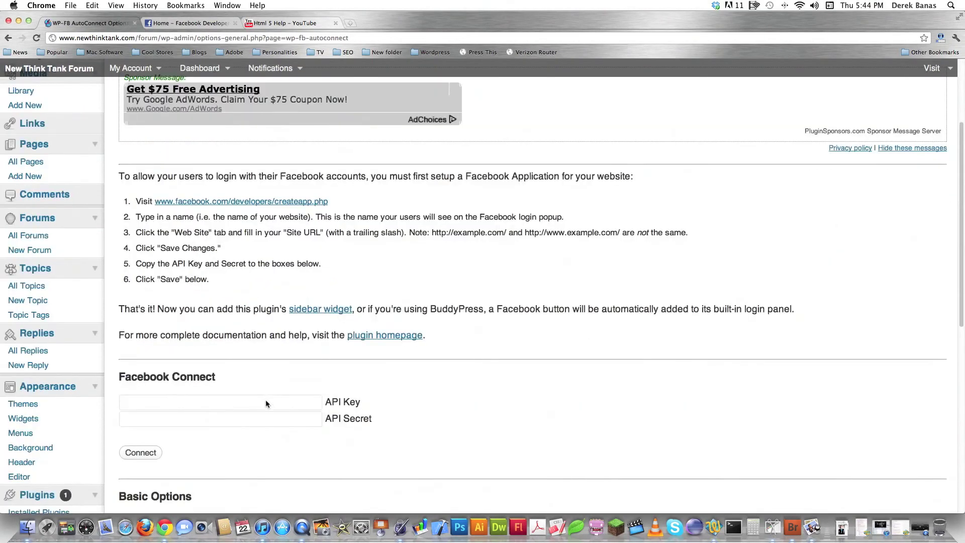
{"action": "scroll", "coordinate": [238, 350], "scroll_direction": "down", "scroll_amount": 2}
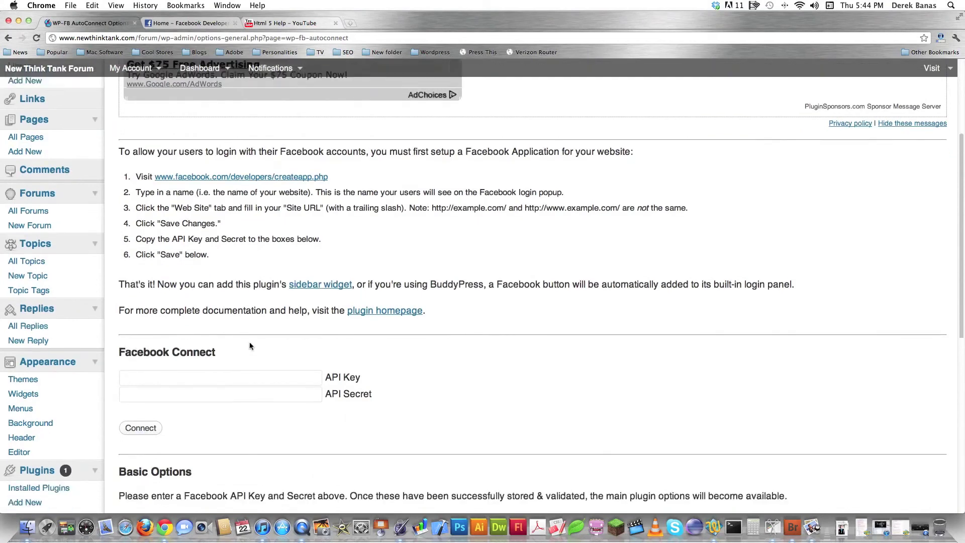
{"action": "left_click", "coordinate": [193, 24]}
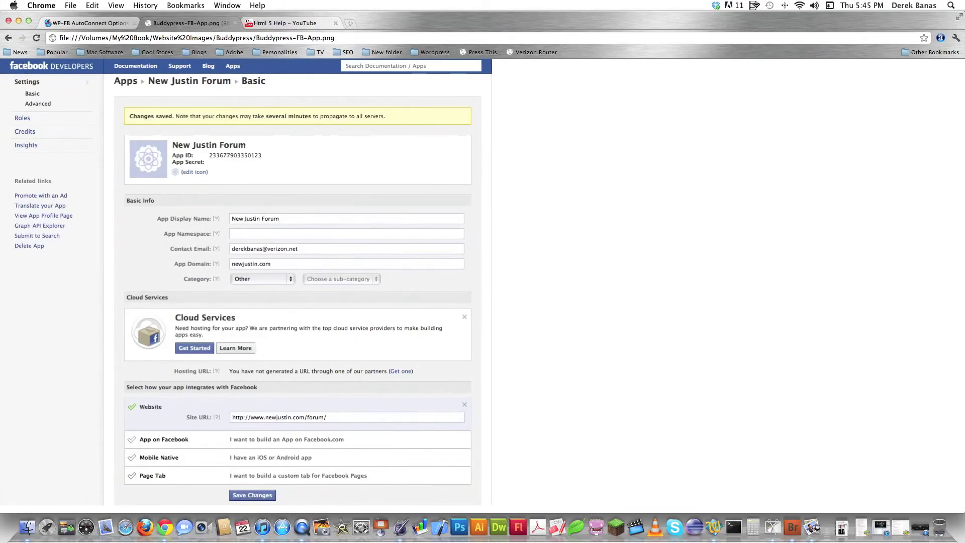
{"action": "left_click", "coordinate": [390, 220]}
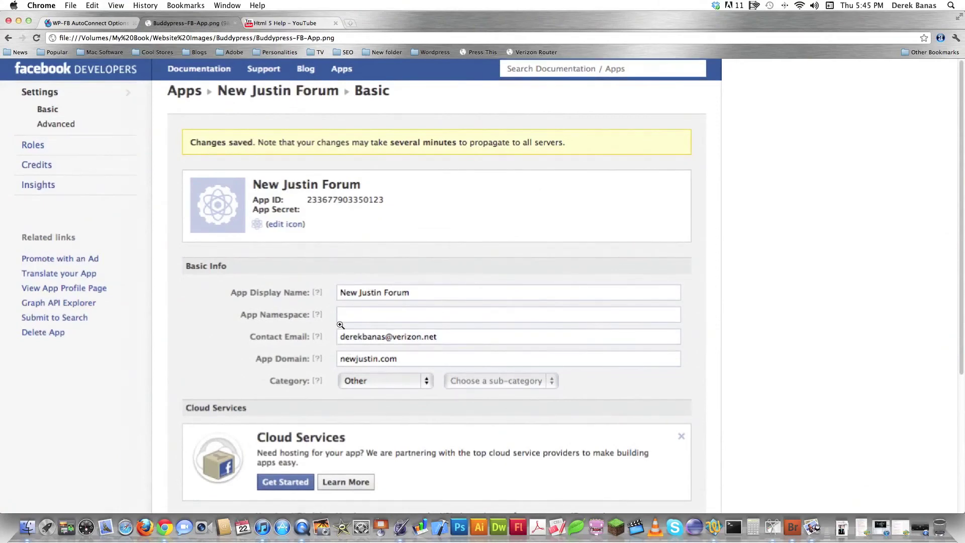
{"action": "scroll", "coordinate": [356, 370], "scroll_direction": "down", "scroll_amount": 4}
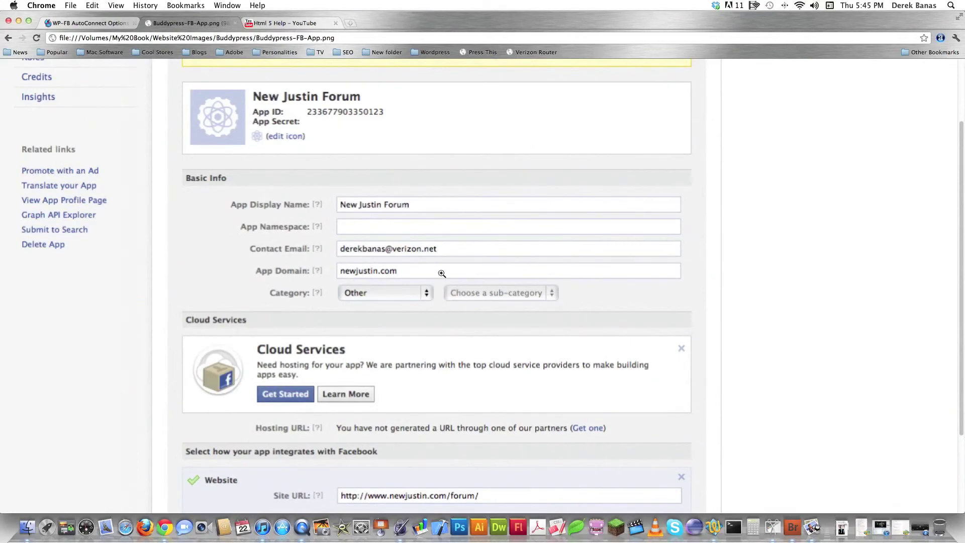
{"action": "scroll", "coordinate": [351, 375], "scroll_direction": "down", "scroll_amount": 5}
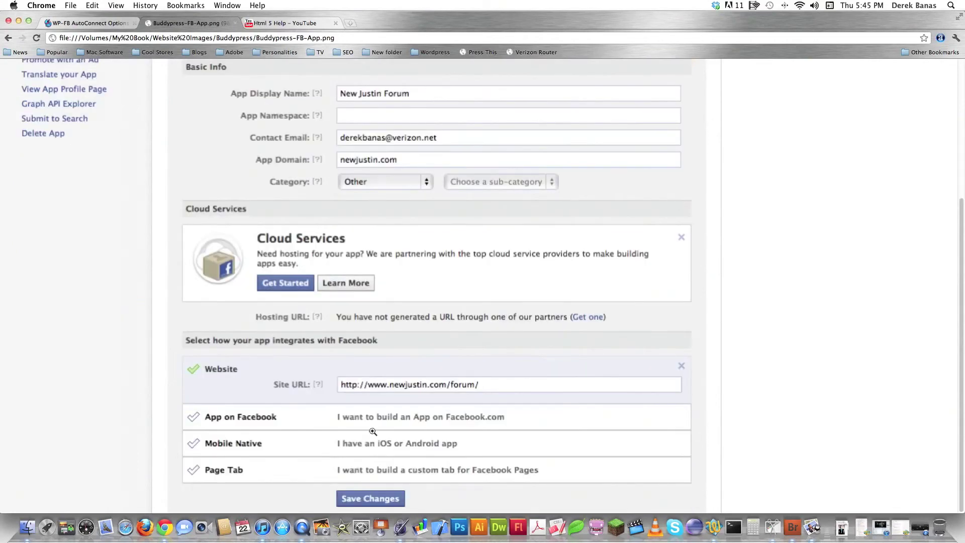
{"action": "left_click", "coordinate": [561, 377]}
{"action": "left_click", "coordinate": [483, 282]}
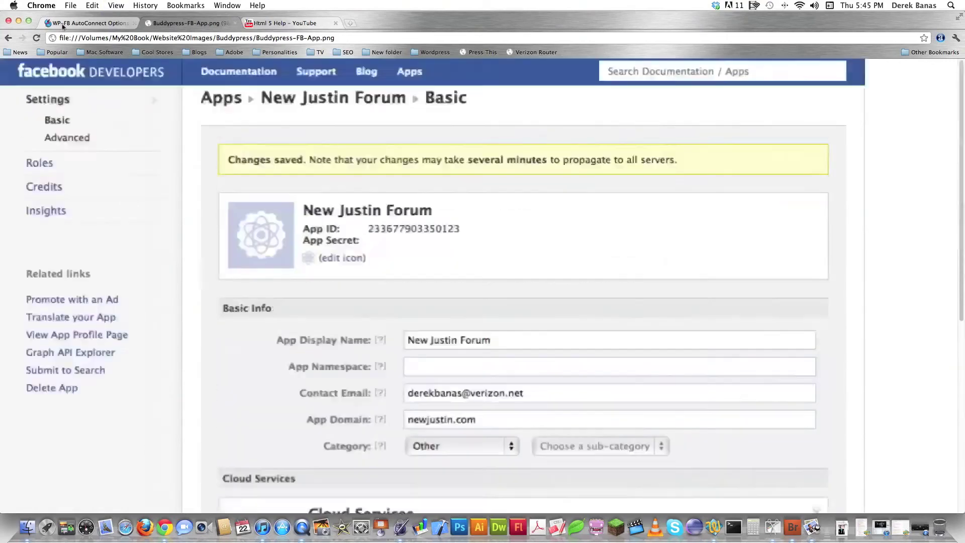
Back in WP-FB-AutoConnect settings, select the Facebook API Key and Secret fields.
{"action": "left_click", "coordinate": [88, 23]}
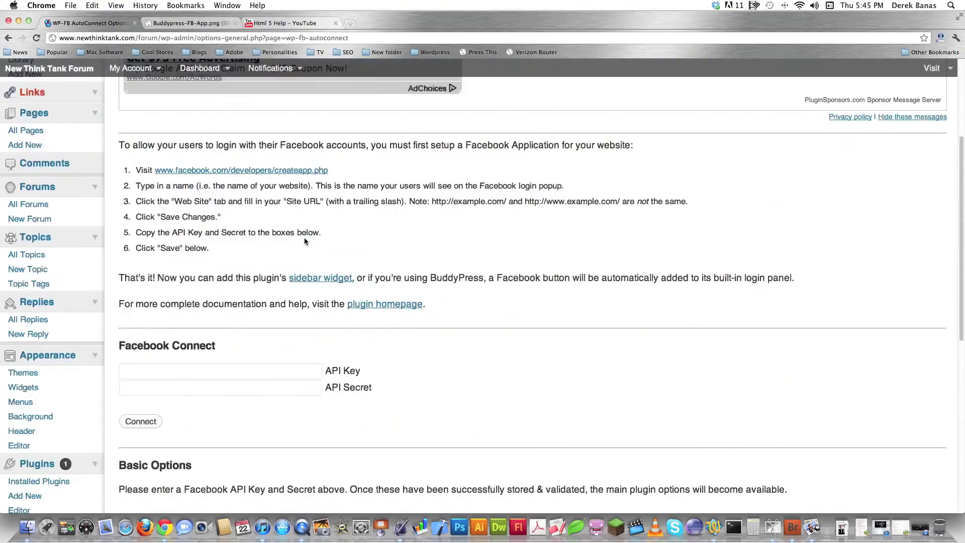
{"action": "left_click", "coordinate": [204, 376]}
{"action": "left_click", "coordinate": [268, 387]}
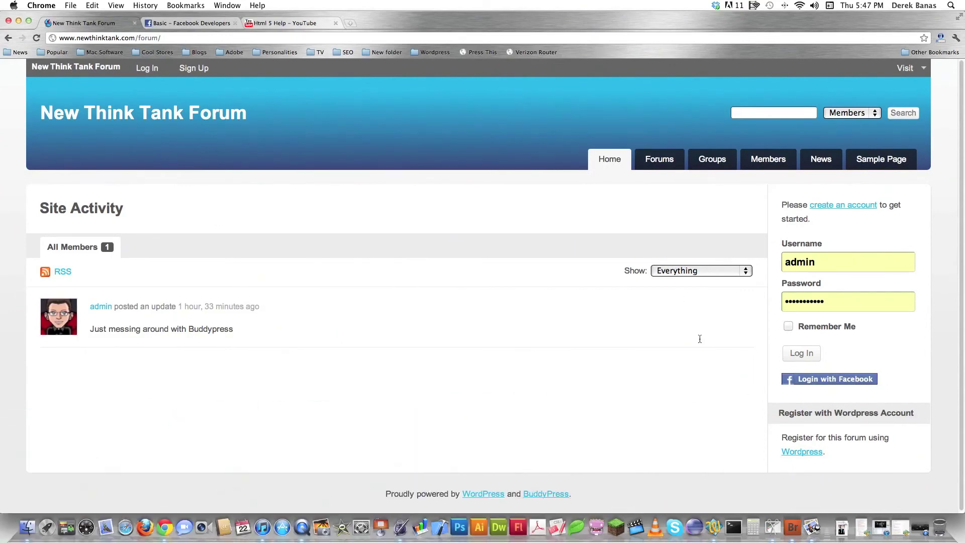
Try Login with Facebook, dismiss its permission request, and sign in with the saved admin credentials.
{"action": "left_click", "coordinate": [824, 381]}
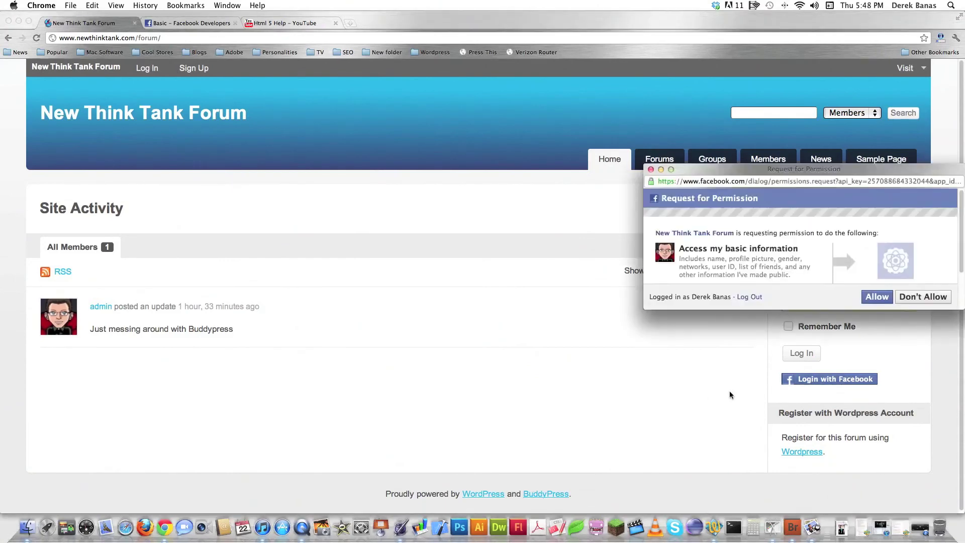
{"action": "left_click_drag", "start_coordinate": [740, 173], "coordinate": [409, 89]}
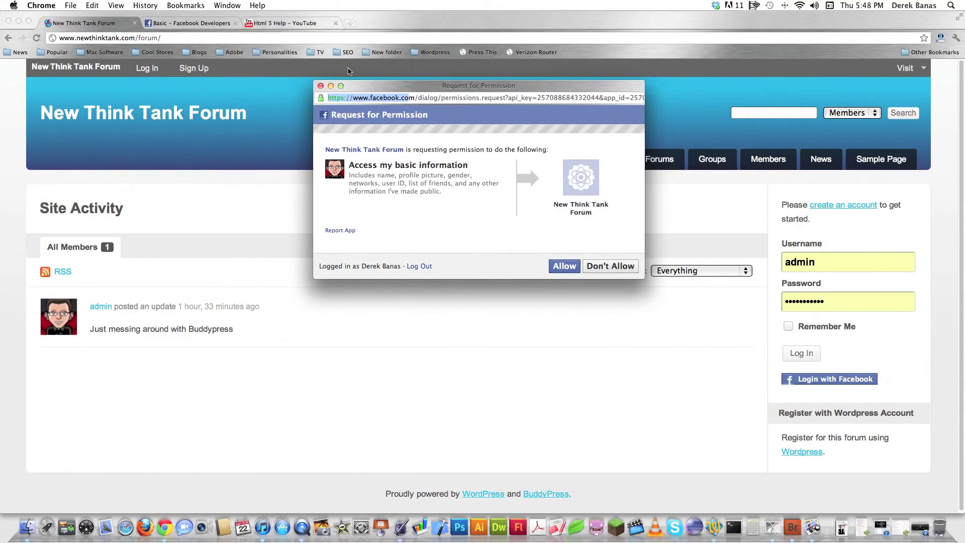
{"action": "left_click", "coordinate": [320, 86]}
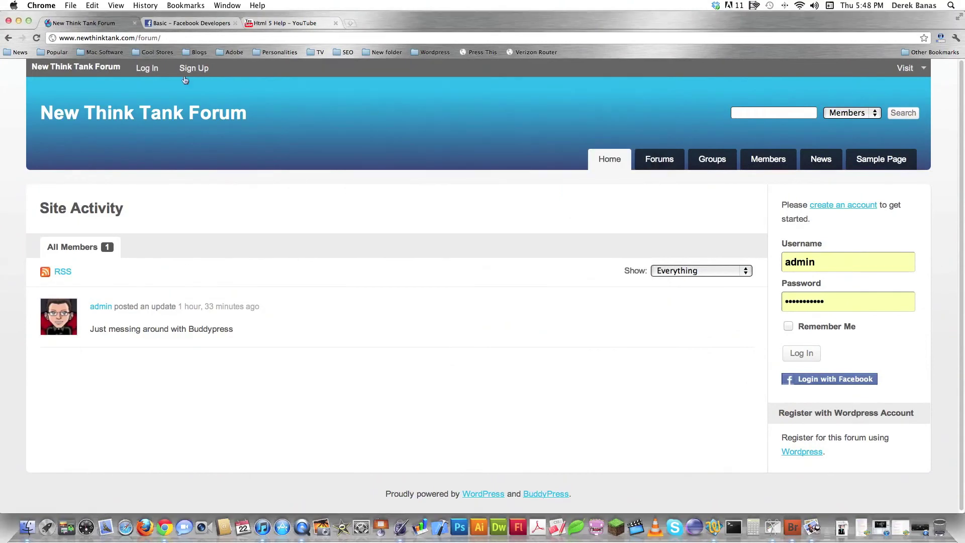
{"action": "left_click", "coordinate": [185, 37]}
{"action": "left_click", "coordinate": [801, 353]}
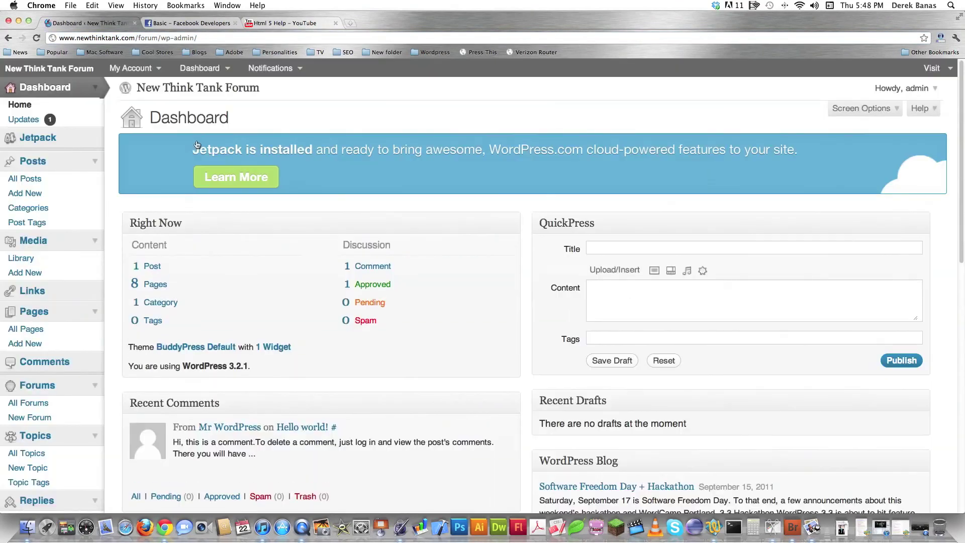
Search the plugin directory for 'oembed for buddypress'.
{"action": "scroll", "coordinate": [252, 255], "scroll_direction": "down", "scroll_amount": 5}
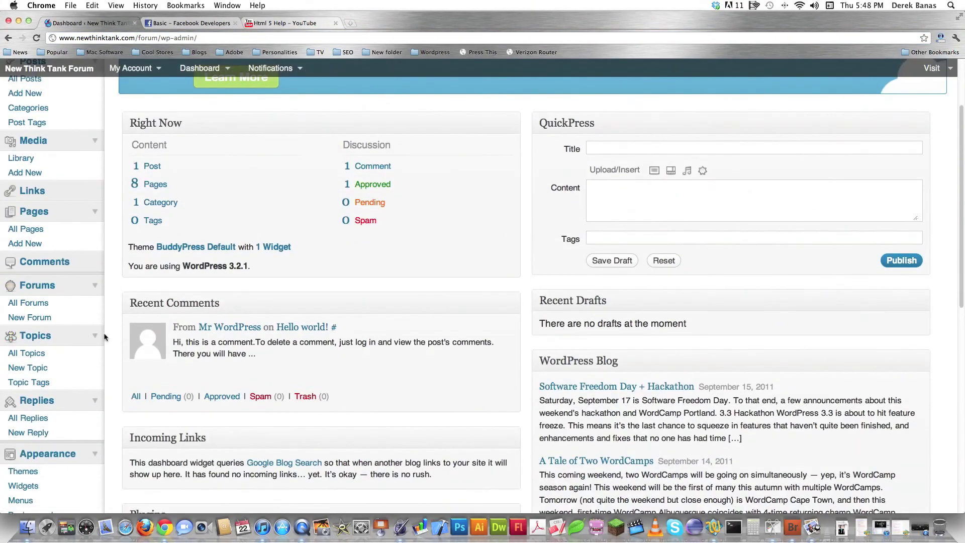
{"action": "scroll", "coordinate": [112, 333], "scroll_direction": "down", "scroll_amount": 8}
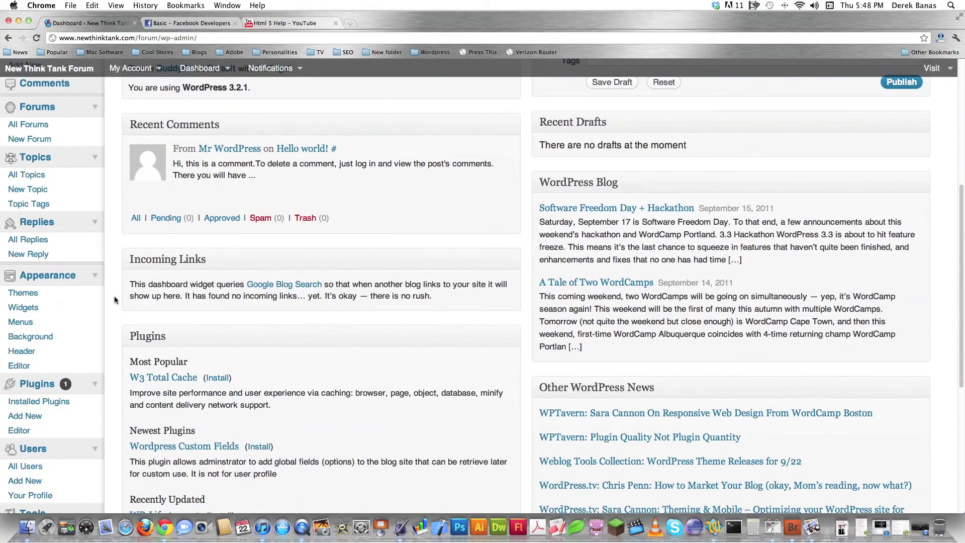
{"action": "scroll", "coordinate": [114, 296], "scroll_direction": "down", "scroll_amount": 4}
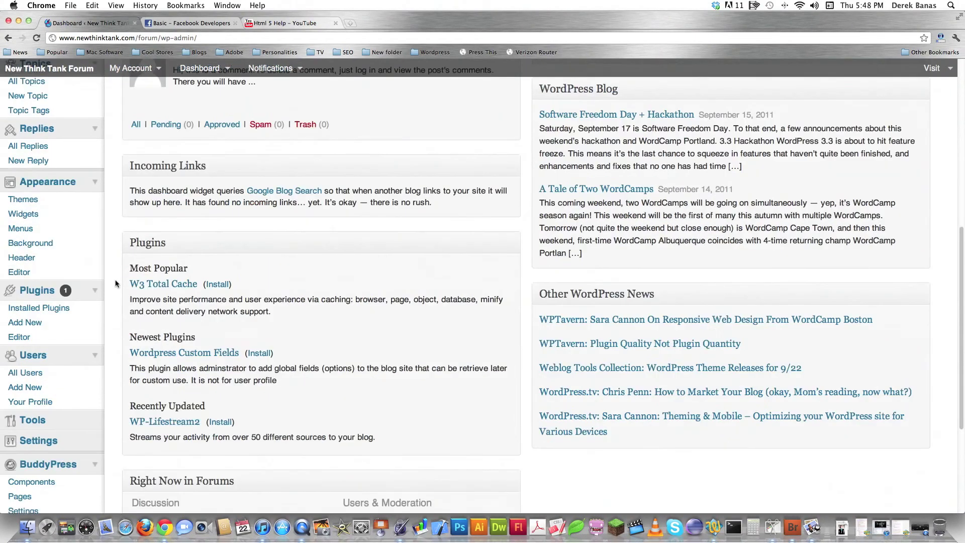
{"action": "scroll", "coordinate": [116, 284], "scroll_direction": "down", "scroll_amount": 1}
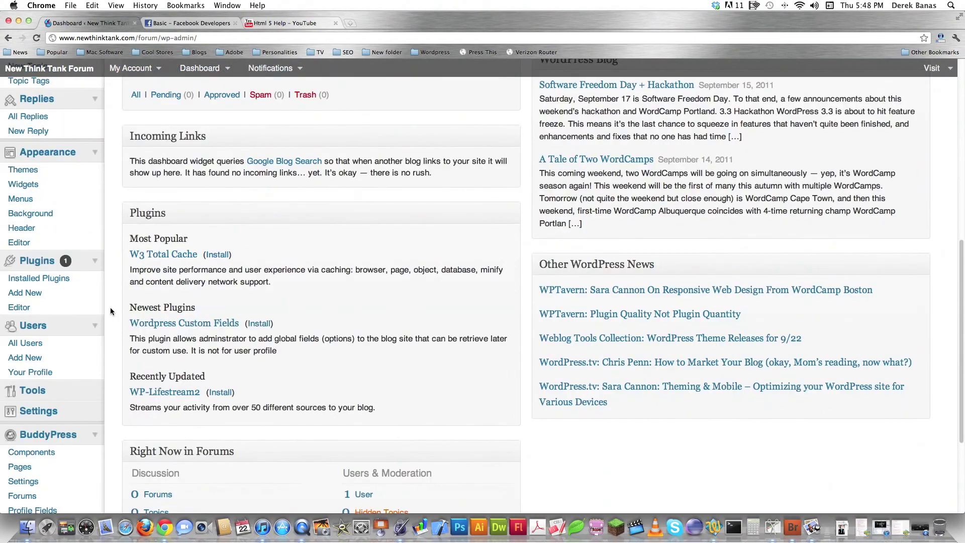
{"action": "left_click", "coordinate": [47, 299]}
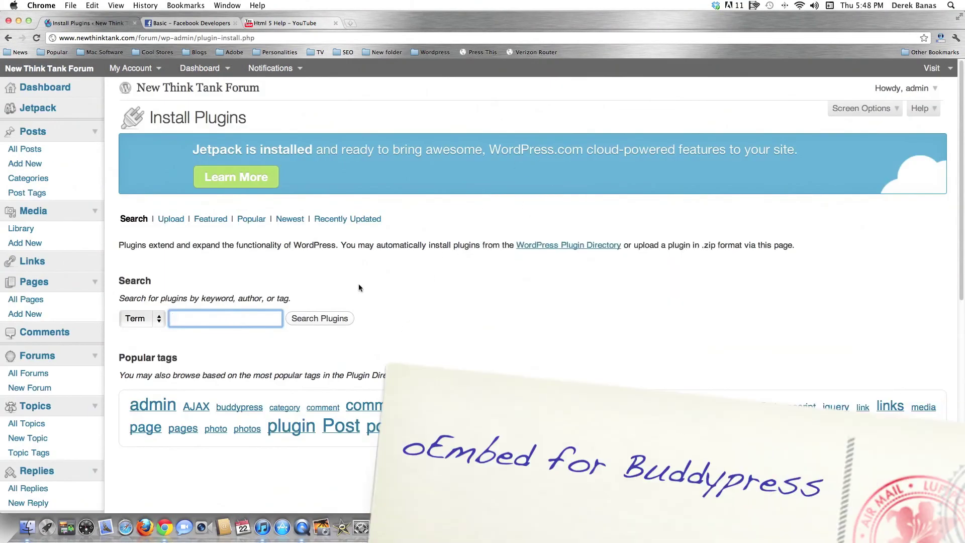
{"action": "type", "text": "oembed for buddypress"}
{"action": "left_click", "coordinate": [312, 318]}
Install oEmbed for BuddyPress, confirming the installation, and activate it.
{"action": "left_click", "coordinate": [169, 312]}
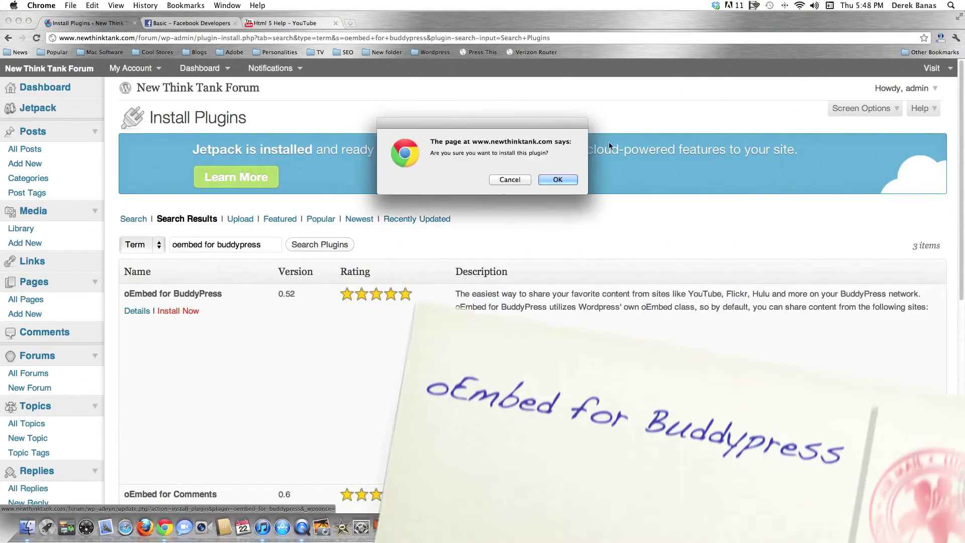
{"action": "left_click", "coordinate": [557, 180]}
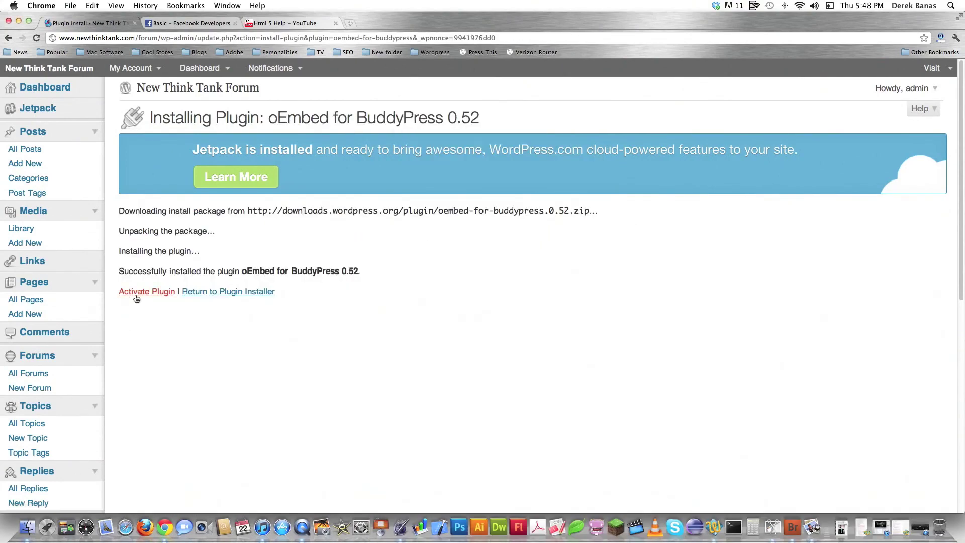
{"action": "left_click", "coordinate": [143, 288]}
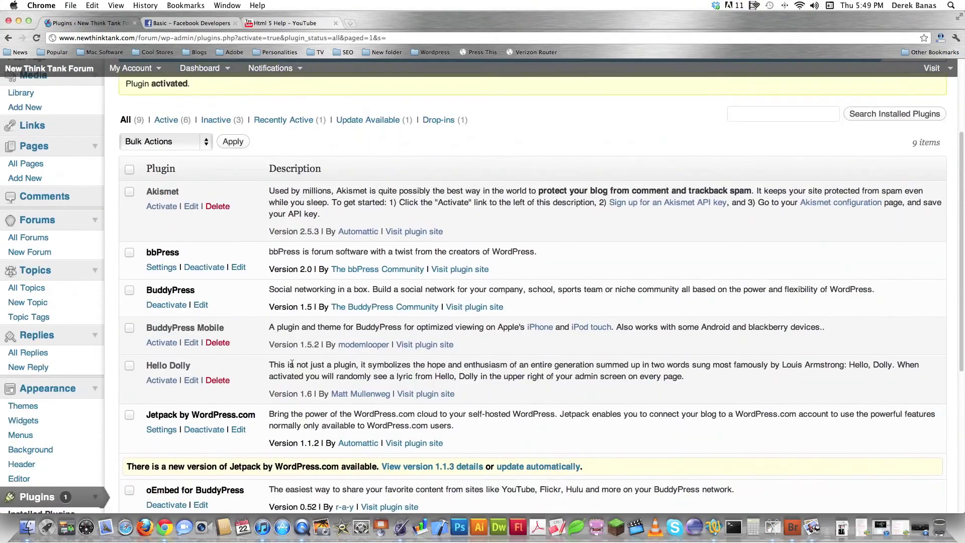
{"action": "scroll", "coordinate": [292, 363], "scroll_direction": "down", "scroll_amount": 2}
{"action": "scroll", "coordinate": [292, 363], "scroll_direction": "up", "scroll_amount": 5}
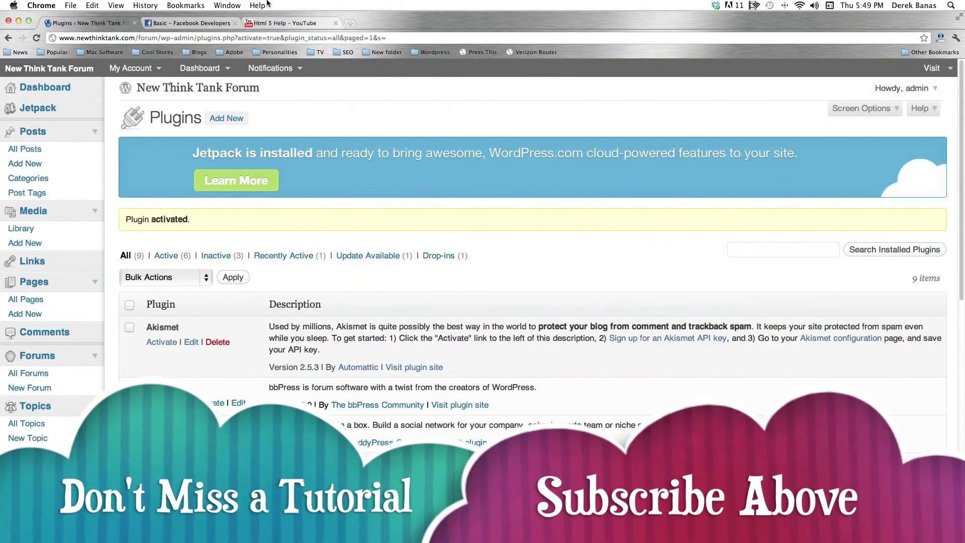
Get the Html 5 Help YouTube video link and return to the forum front page.
{"action": "left_click", "coordinate": [169, 96]}
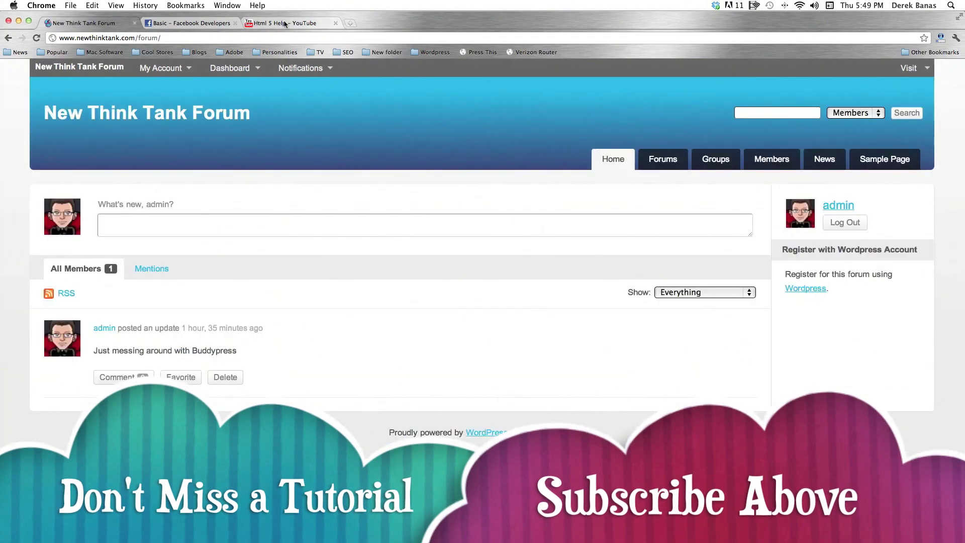
{"action": "left_click", "coordinate": [284, 24]}
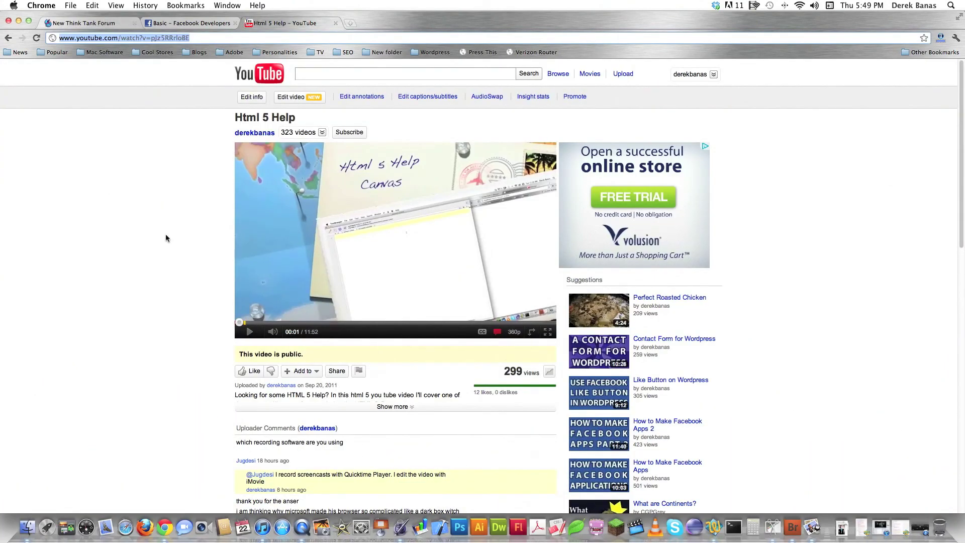
{"action": "left_click", "coordinate": [100, 24]}
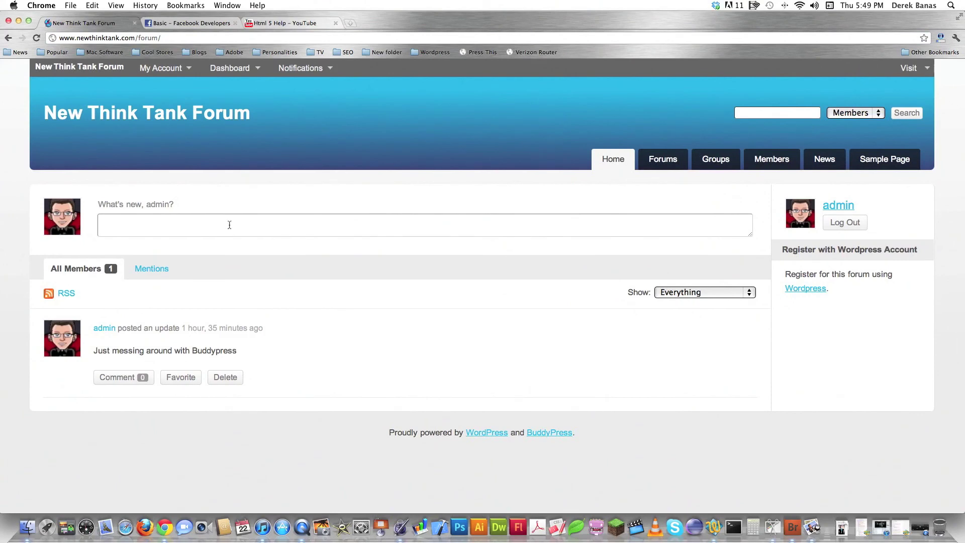
Post the pasted YouTube link as an activity update so the video embeds.
{"action": "left_click", "coordinate": [143, 218]}
{"action": "type", "text": "http://www.youtube.com/watch?v=pJz5RRrloBE"}
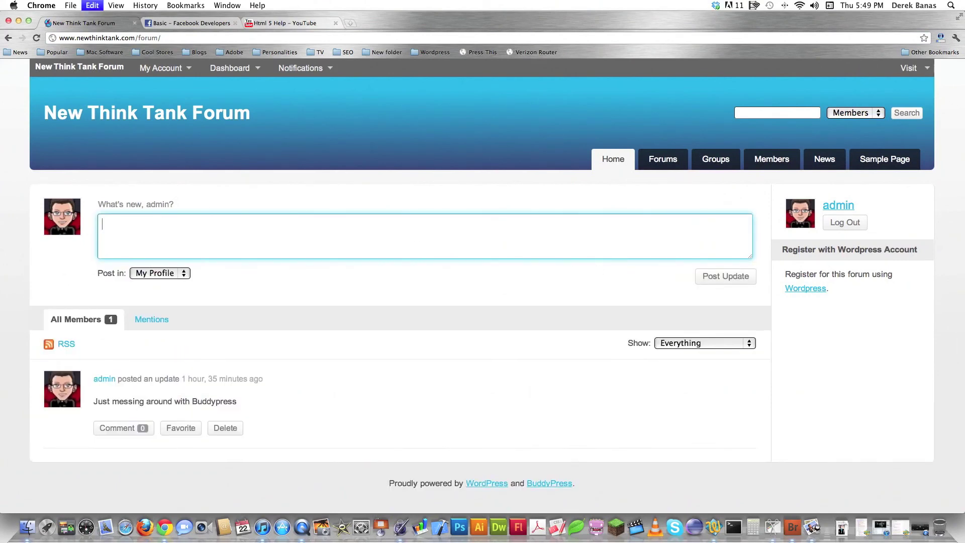
{"action": "left_click", "coordinate": [729, 276]}
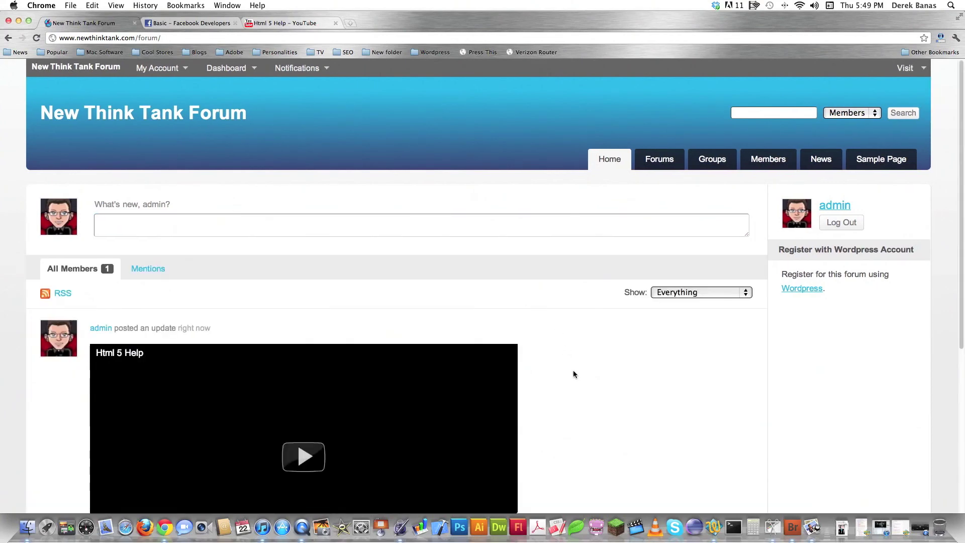
{"action": "scroll", "coordinate": [573, 374], "scroll_direction": "down", "scroll_amount": 3}
{"action": "scroll", "coordinate": [573, 374], "scroll_direction": "down", "scroll_amount": 2}
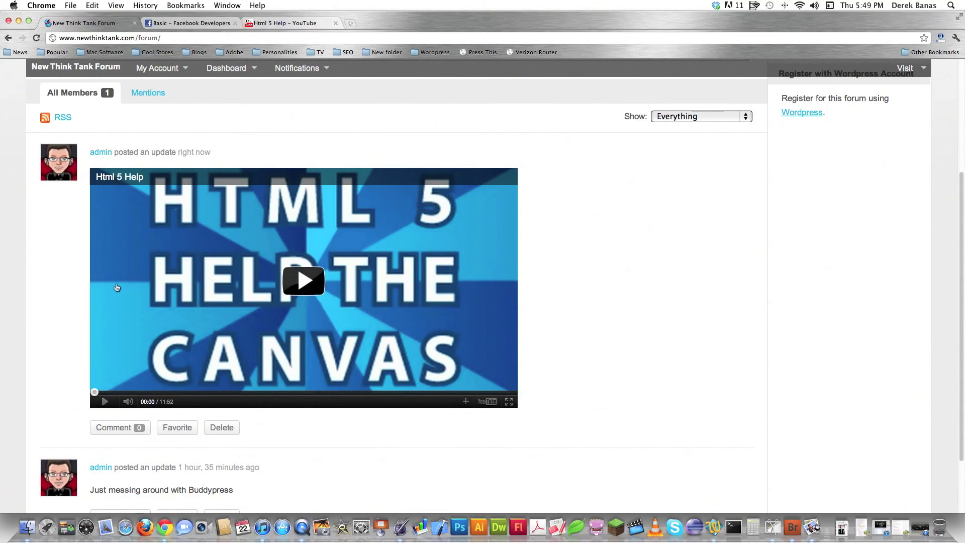
{"action": "scroll", "coordinate": [588, 302], "scroll_direction": "up", "scroll_amount": 5}
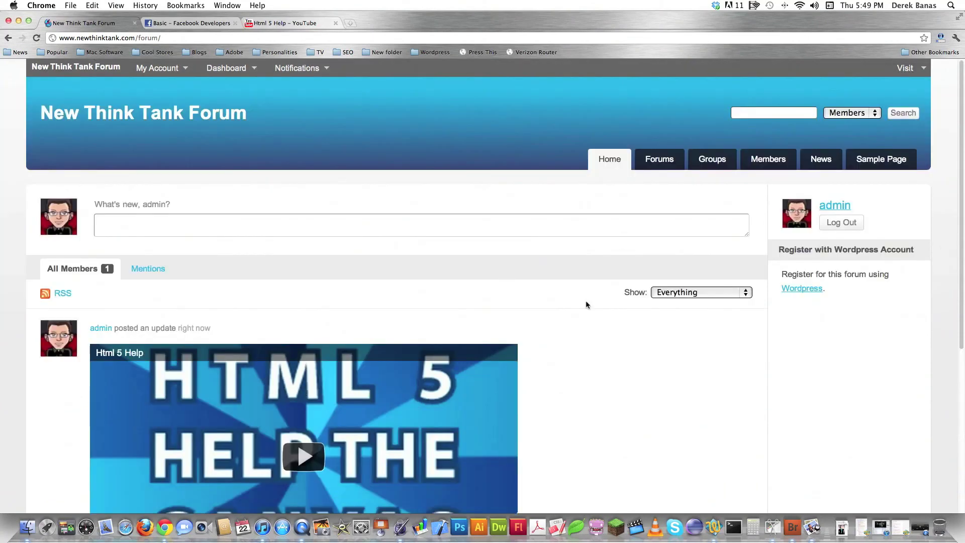
{"action": "left_click", "coordinate": [658, 159]}
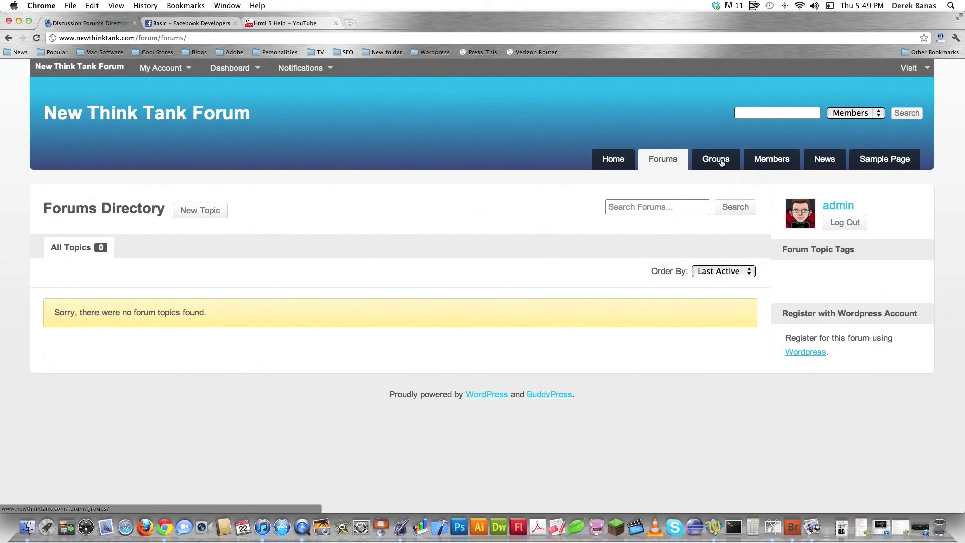
{"action": "left_click", "coordinate": [720, 159]}
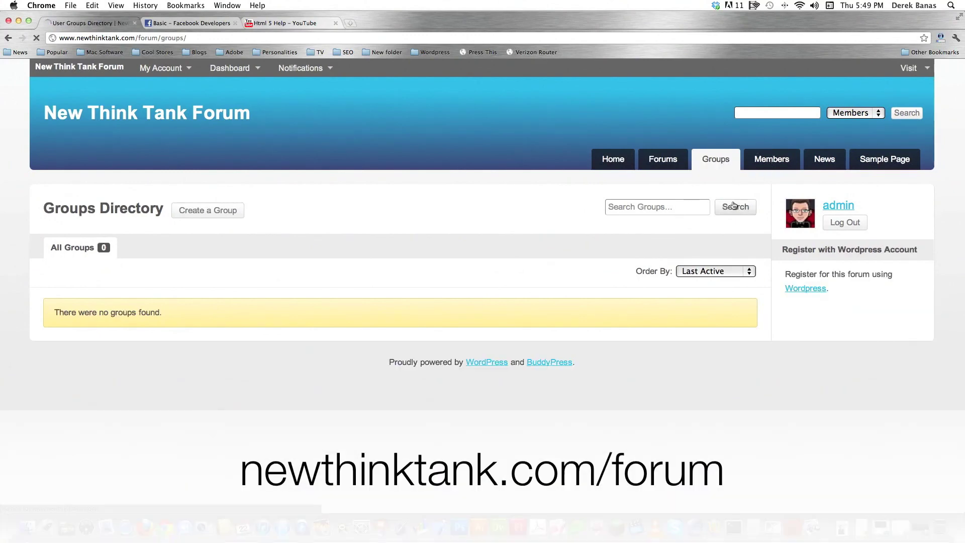
{"action": "mouse_move", "coordinate": [150, 77]}
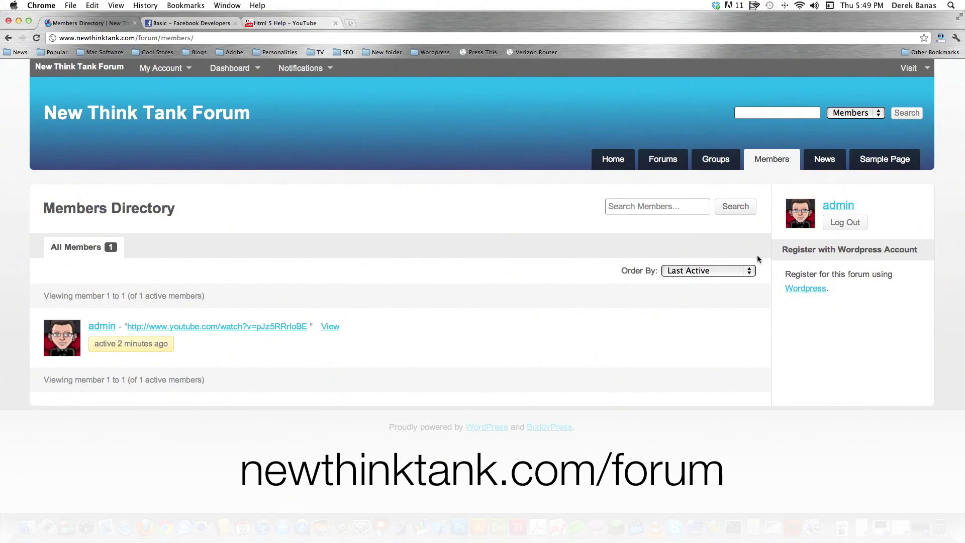
{"action": "left_click", "coordinate": [824, 159]}
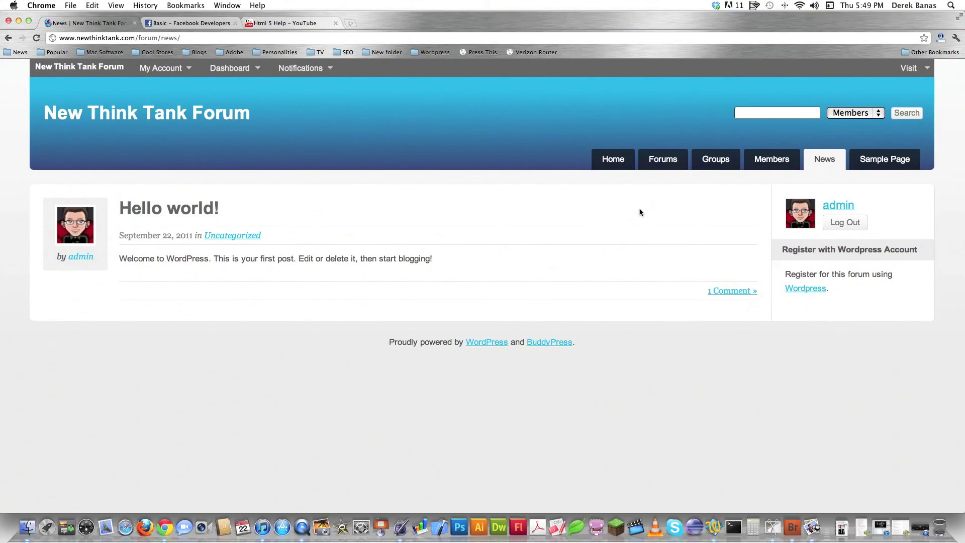
{"action": "left_click", "coordinate": [882, 159]}
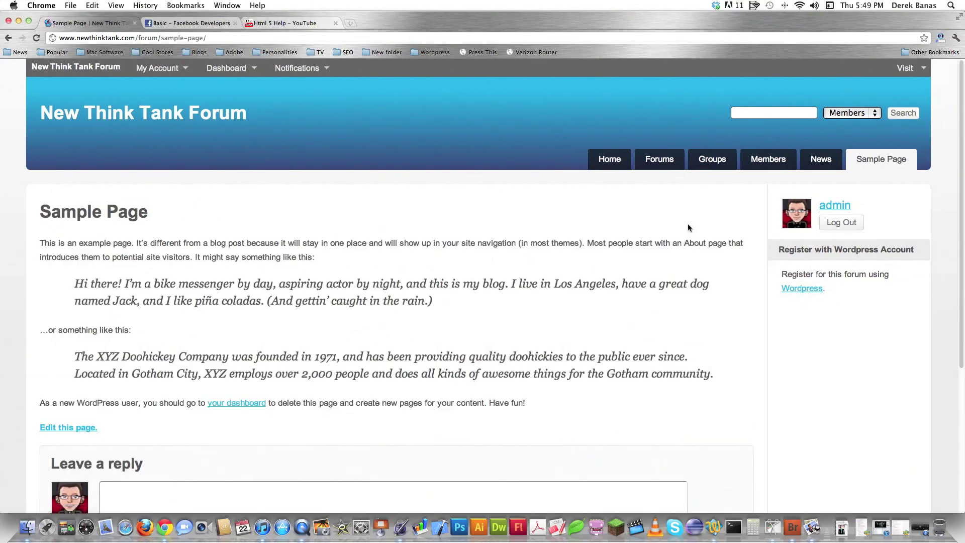
{"action": "key", "text": "super+r"}
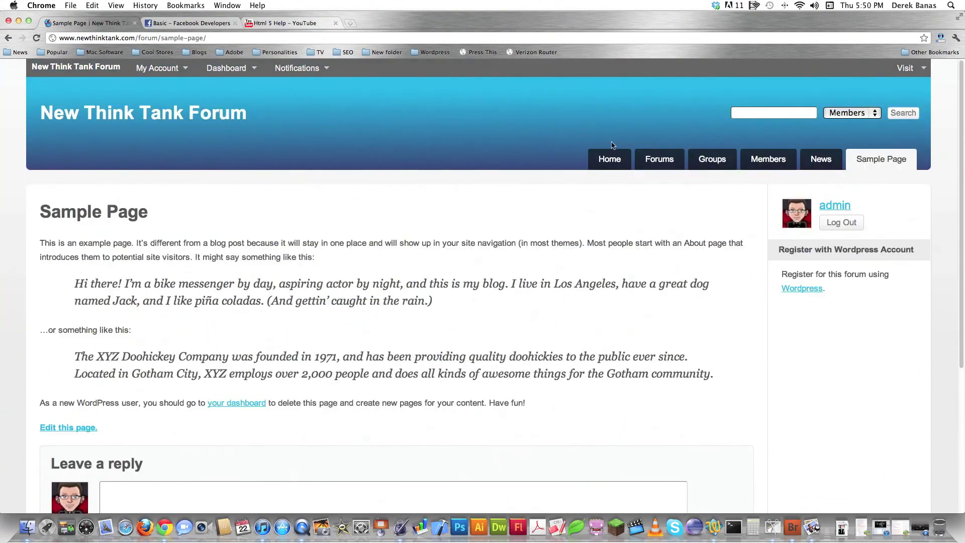